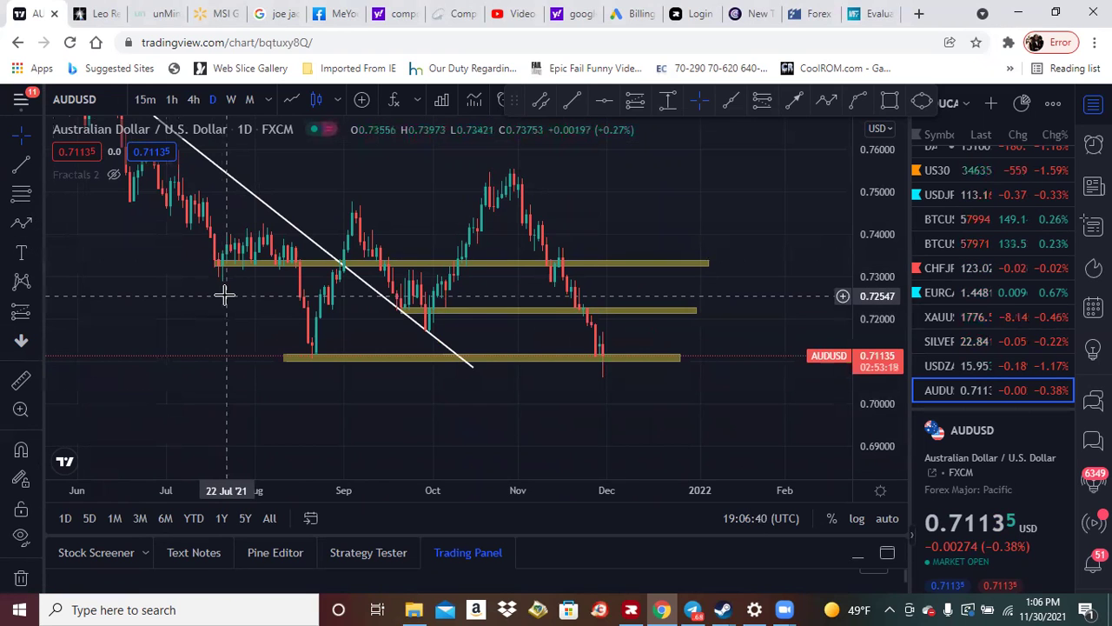
pyautogui.moveTo(224, 295); pyautogui.dragTo(248, 324)
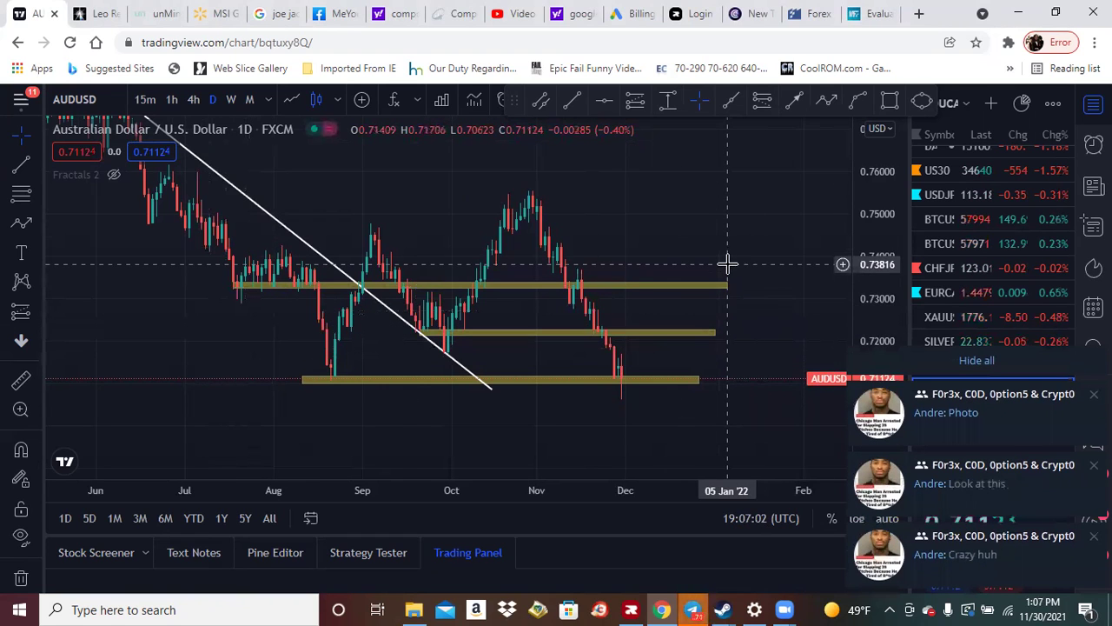
pyautogui.moveTo(728, 263); pyautogui.dragTo(694, 226)
pyautogui.click(969, 360)
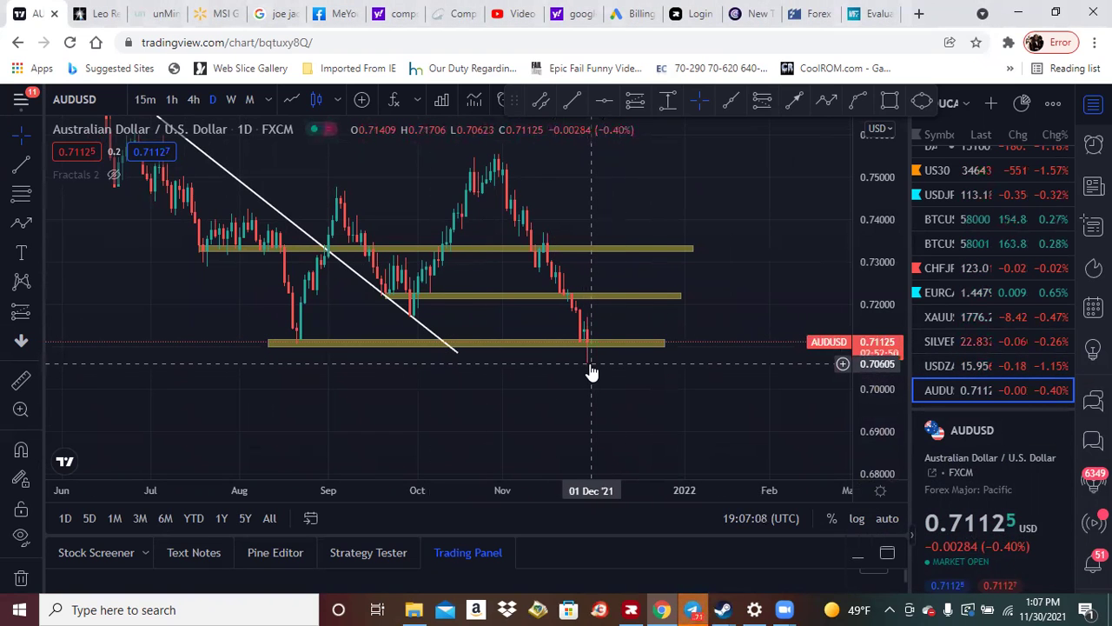
pyautogui.click(276, 344)
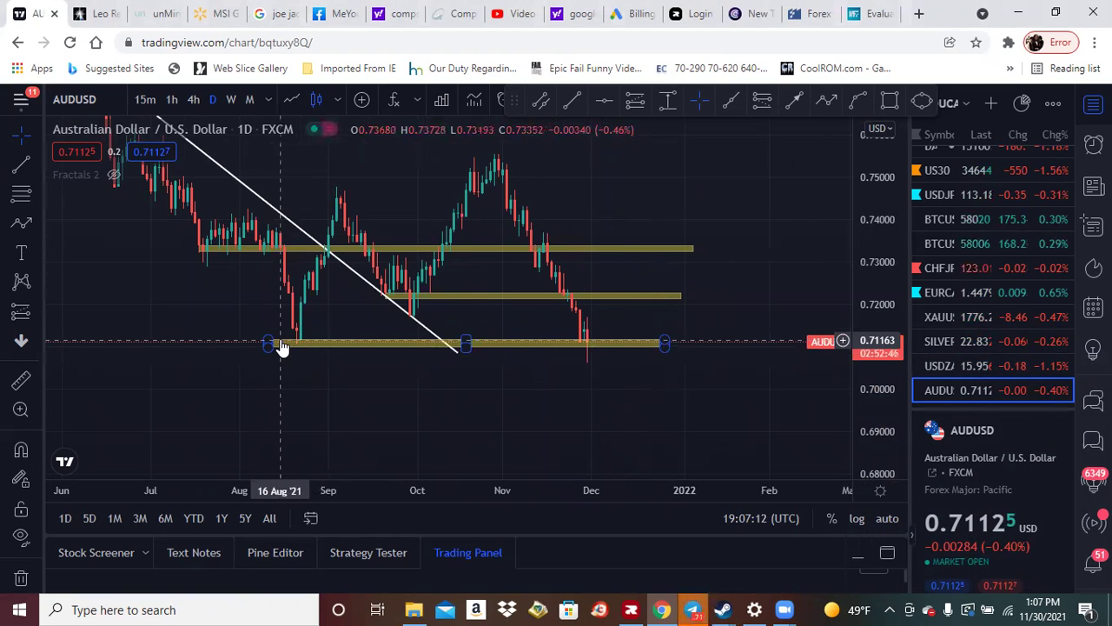
pyautogui.moveTo(153, 293); pyautogui.dragTo(172, 297)
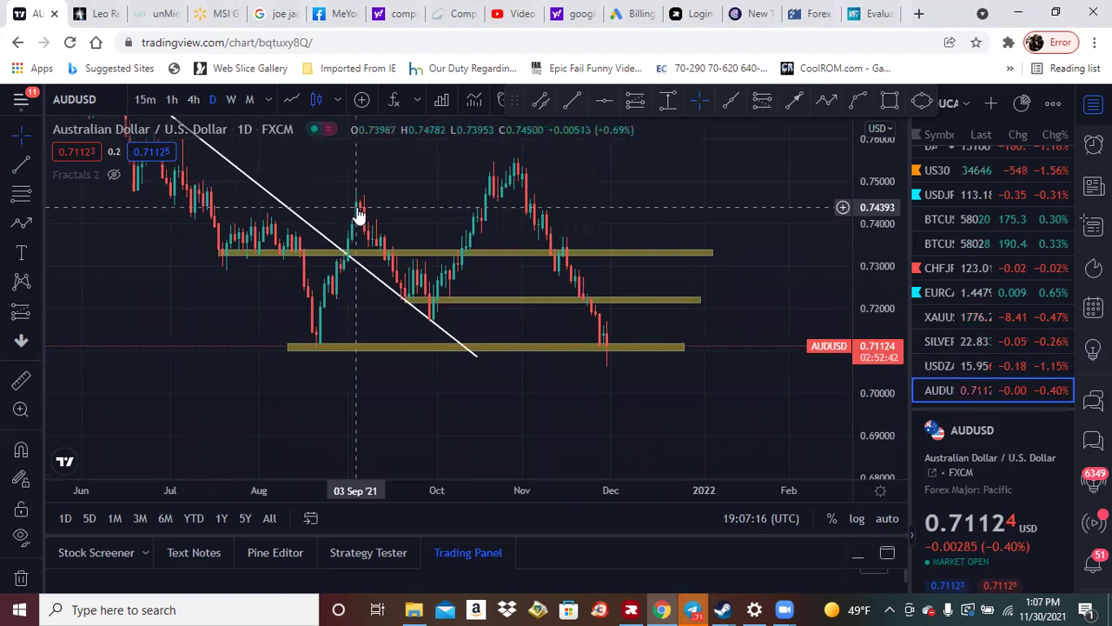
# - Draw a trend line under the declining lows from 13 May 2021 at about 0.77124 to 2 August 2021 at about 0.72316
pyautogui.moveTo(236, 292); pyautogui.dragTo(365, 300)
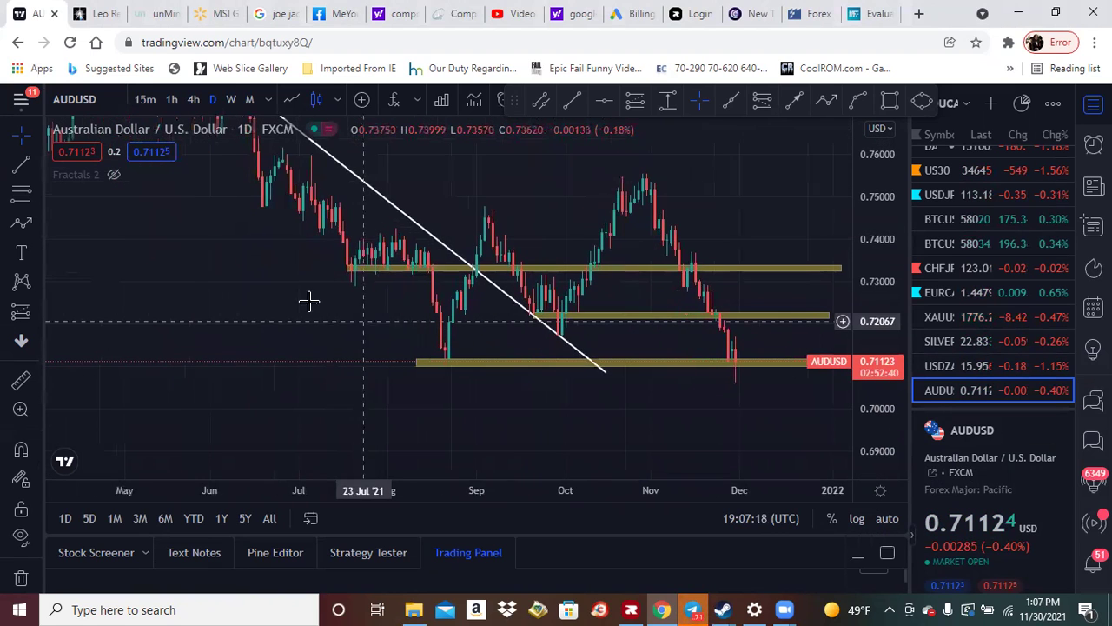
pyautogui.moveTo(168, 232); pyautogui.dragTo(305, 369)
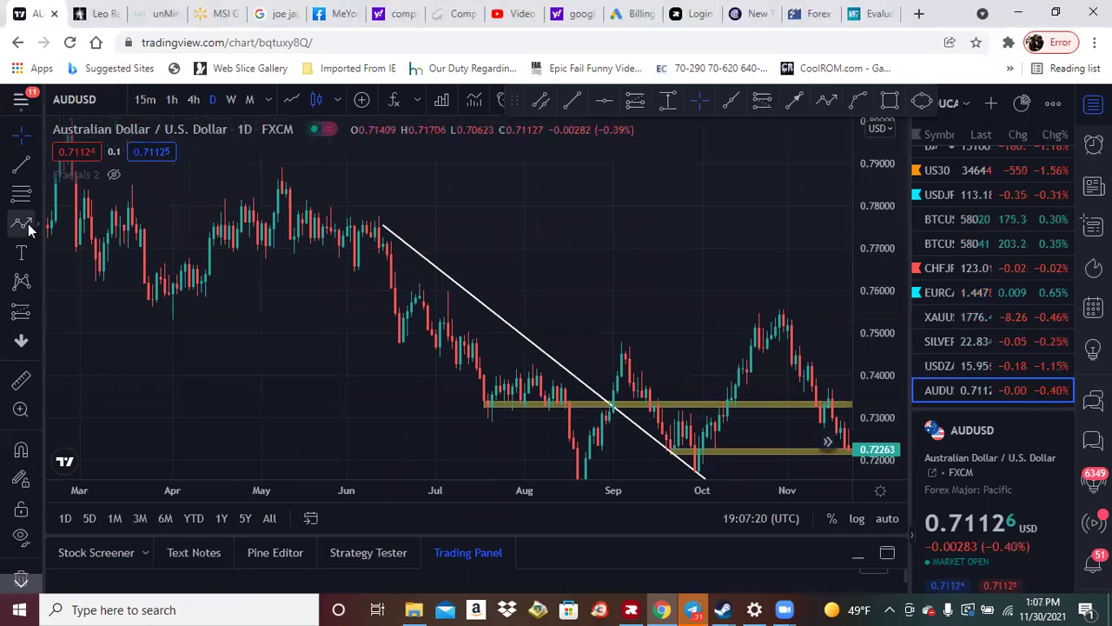
pyautogui.click(20, 166)
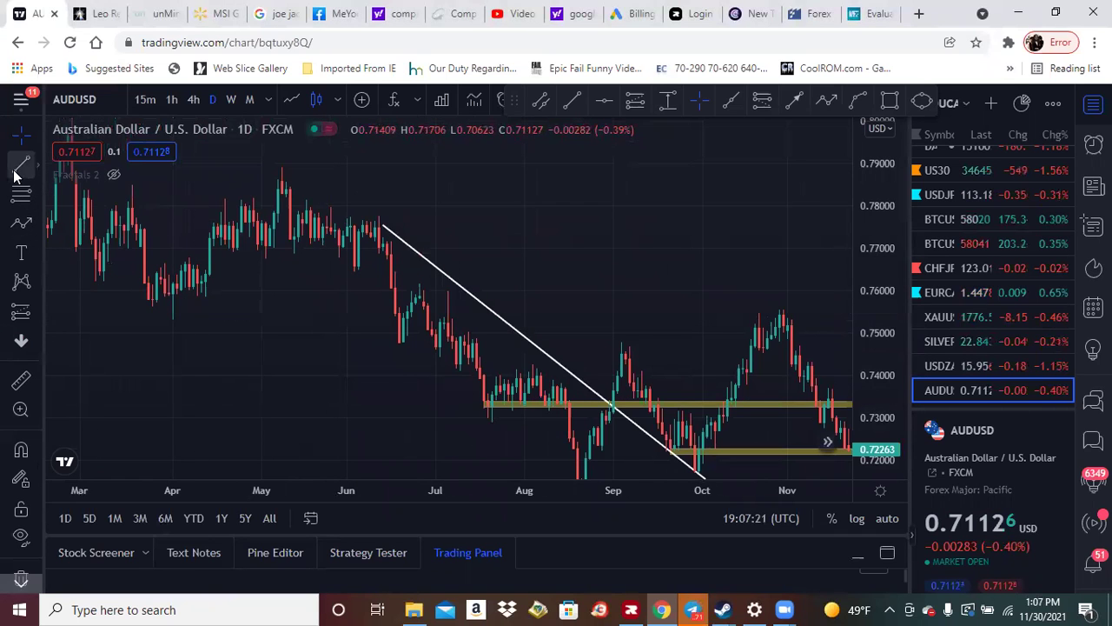
pyautogui.click(293, 243)
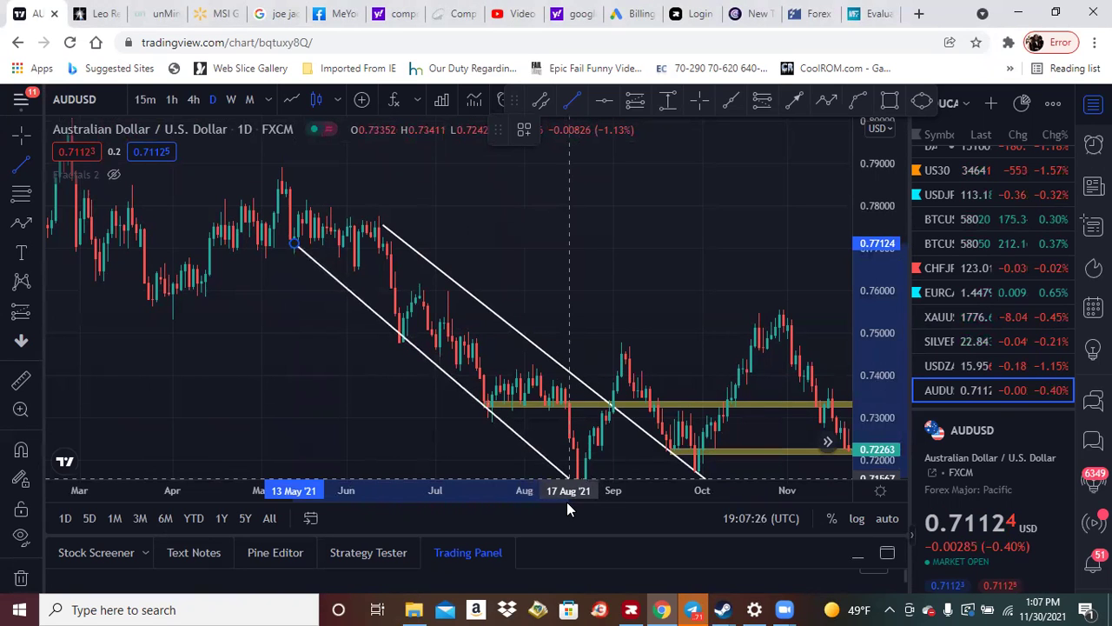
pyautogui.click(521, 445)
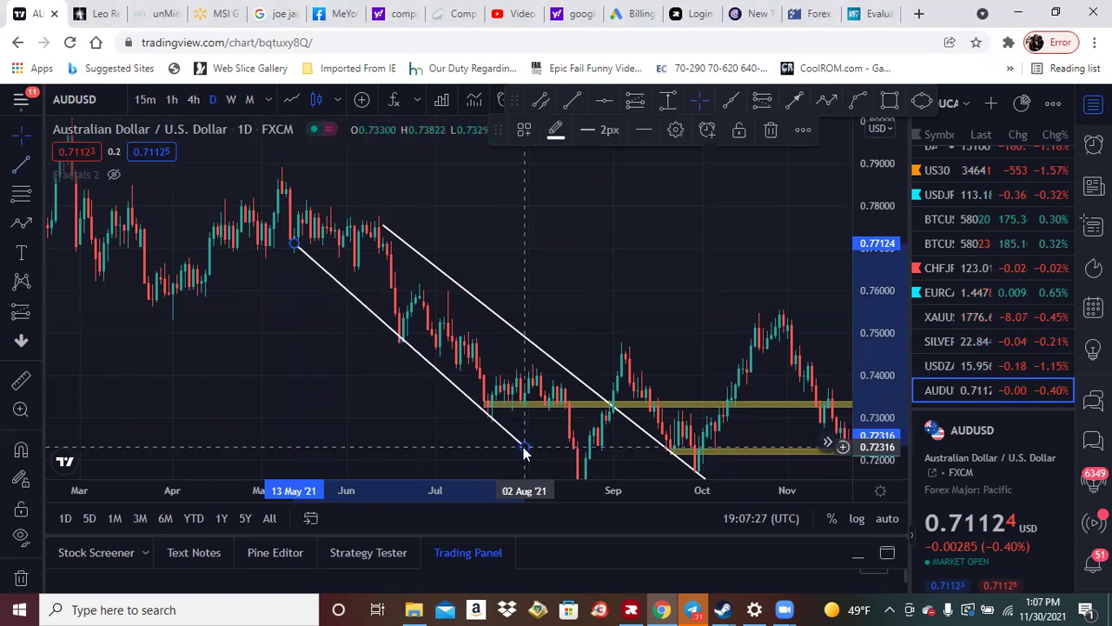
# - Extend the new lower trend line downward so it ends at the lowest support zone near the August low
pyautogui.moveTo(378, 390); pyautogui.dragTo(291, 268)
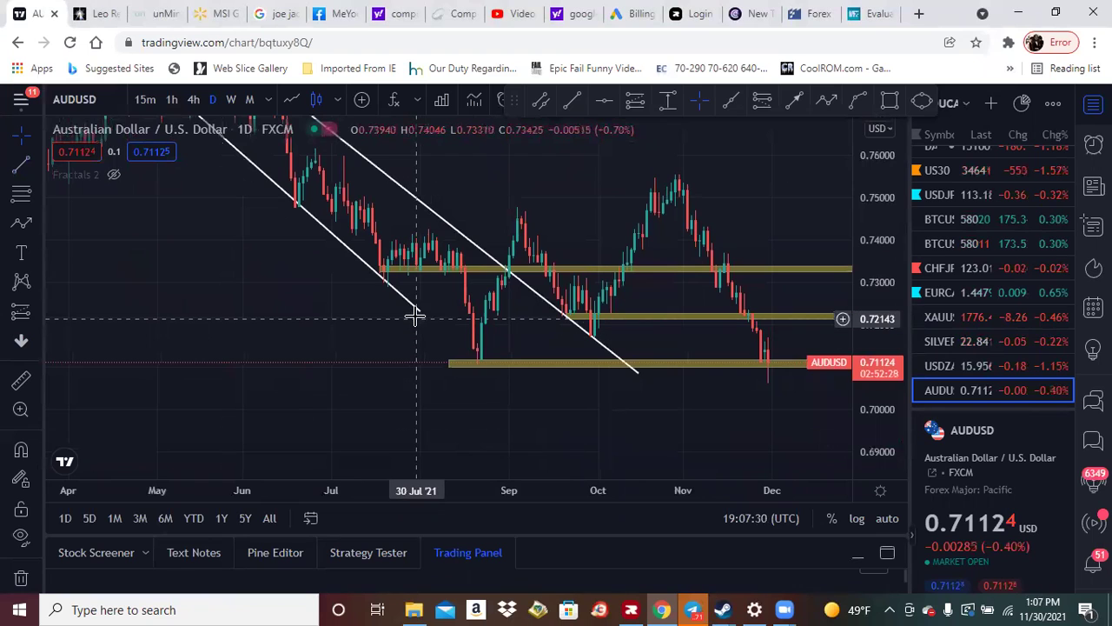
pyautogui.moveTo(421, 313); pyautogui.dragTo(456, 361)
pyautogui.click(326, 327)
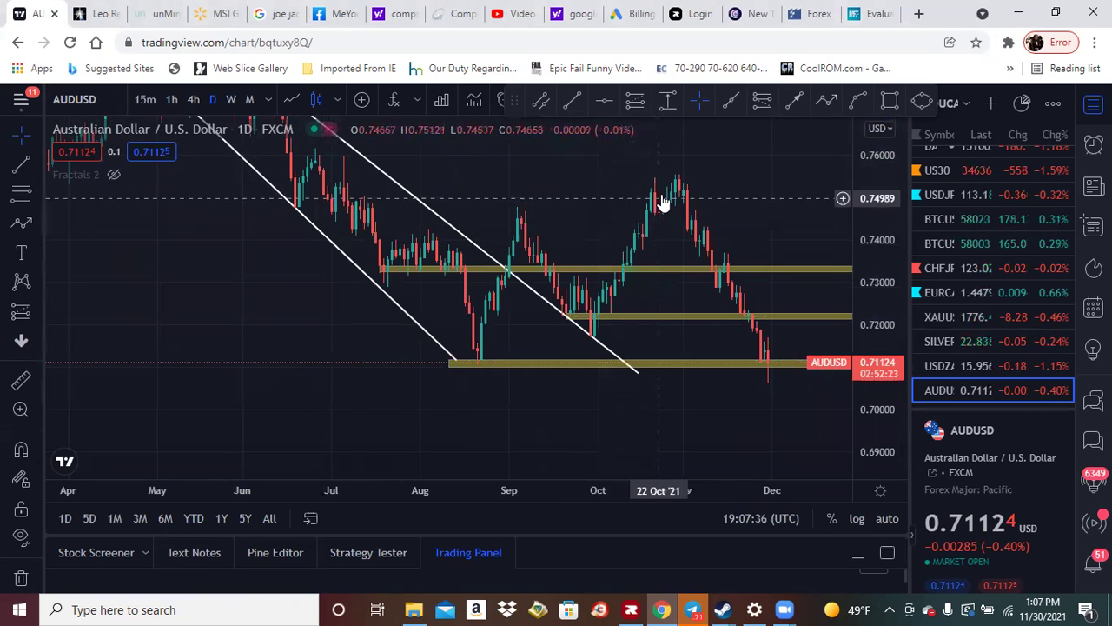
# - Draw a rectangle resistance zone over the late-October high, spanning 24 March to 10 November 2021 between about 0.75508 and 0.75835
pyautogui.moveTo(586, 174); pyautogui.dragTo(603, 267)
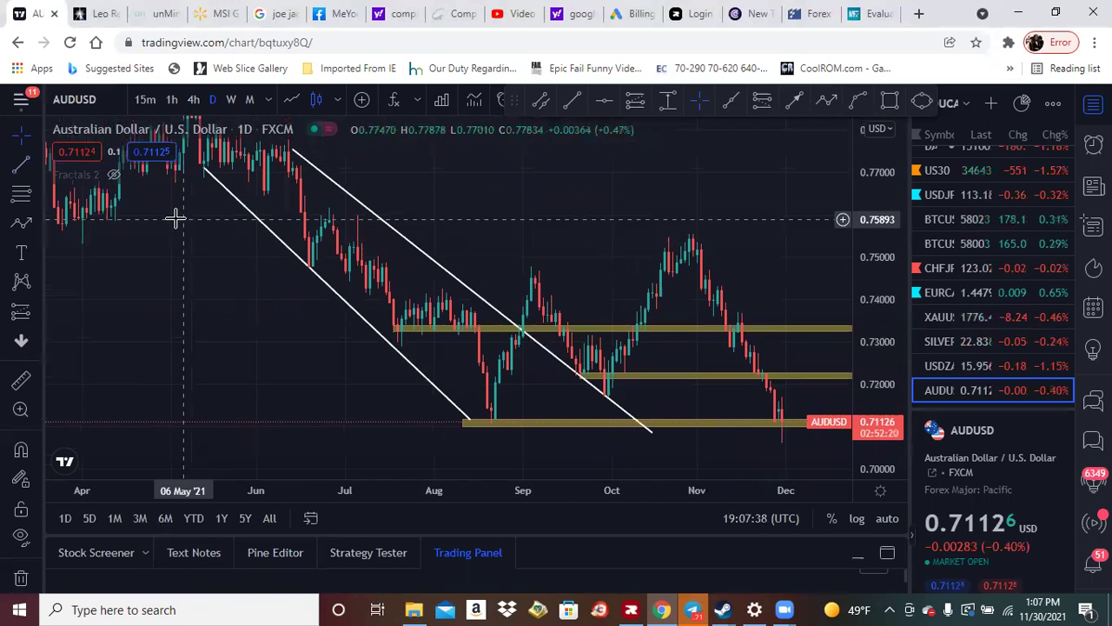
pyautogui.click(37, 223)
pyautogui.click(75, 294)
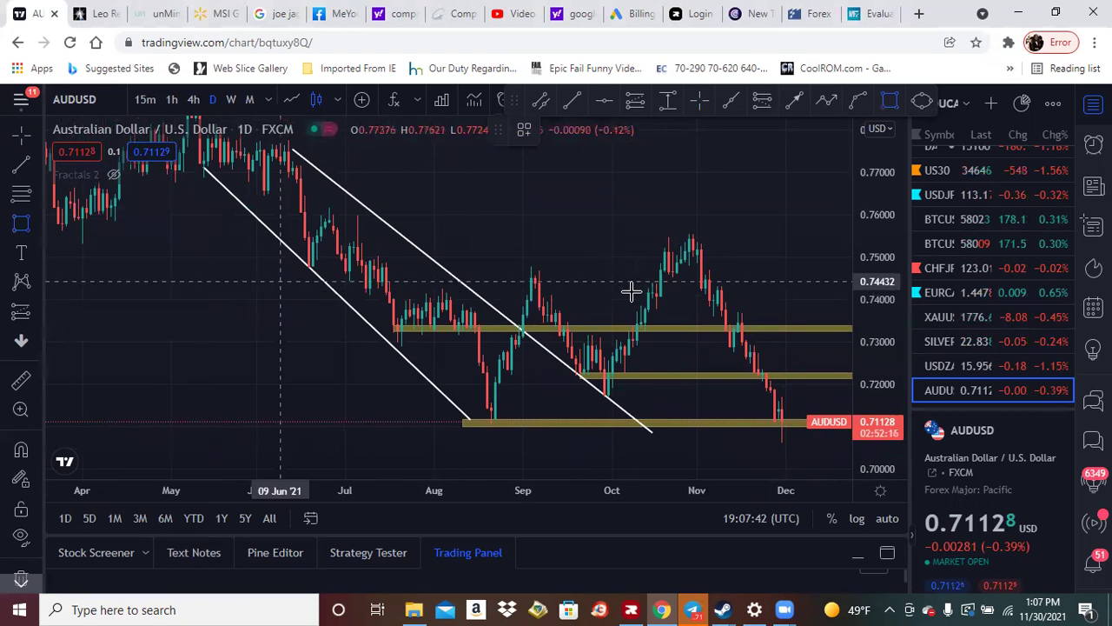
pyautogui.moveTo(722, 233)
pyautogui.mouseDown()
pyautogui.moveTo(380, 215)
pyautogui.moveTo(58, 224)
pyautogui.mouseUp()
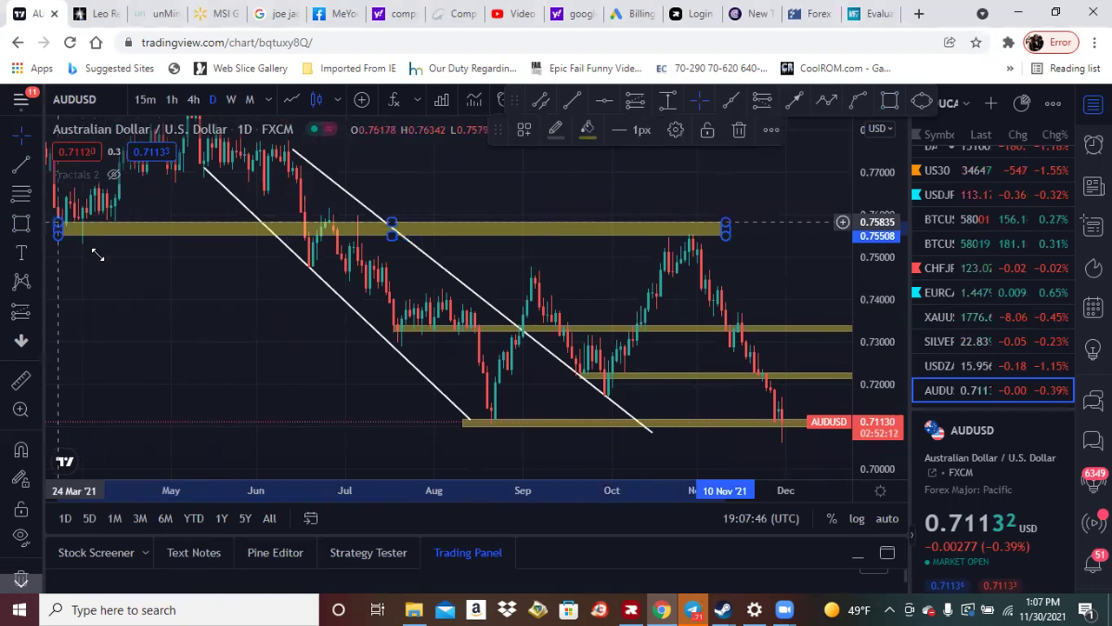
pyautogui.moveTo(154, 313)
pyautogui.mouseDown()
pyautogui.moveTo(426, 313)
pyautogui.moveTo(142, 278)
pyautogui.mouseUp()
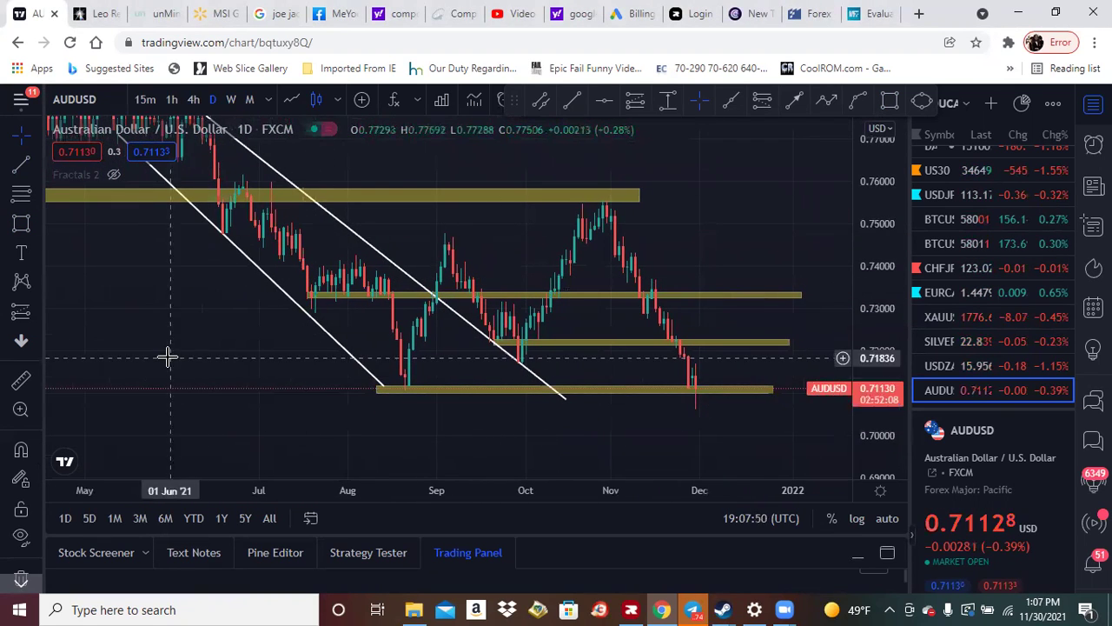
pyautogui.moveTo(152, 228); pyautogui.dragTo(142, 165)
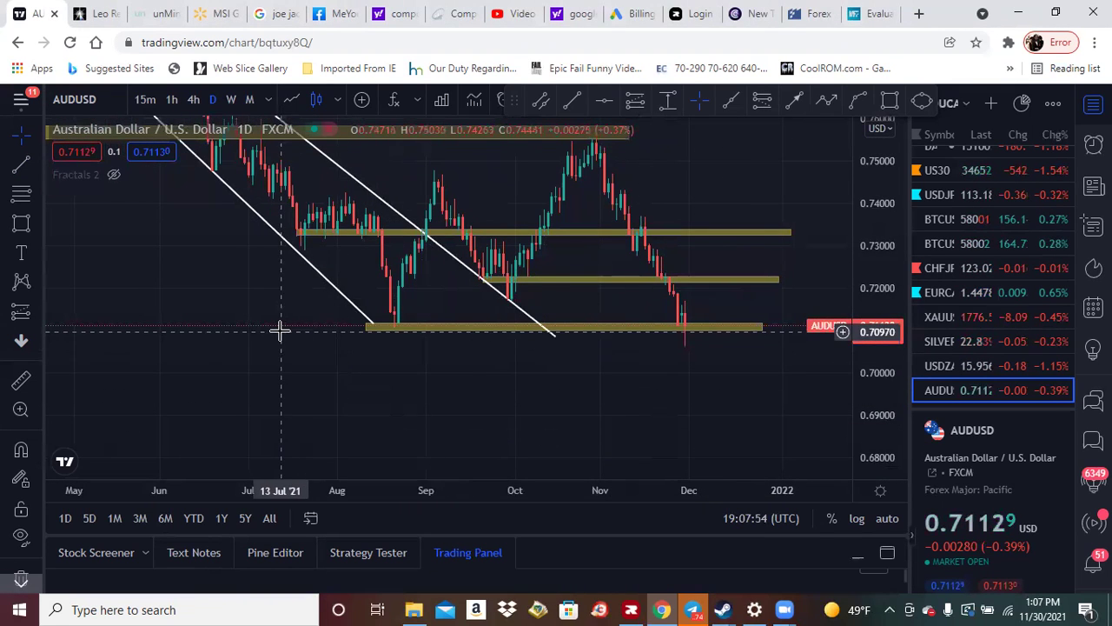
pyautogui.moveTo(294, 347); pyautogui.dragTo(338, 408)
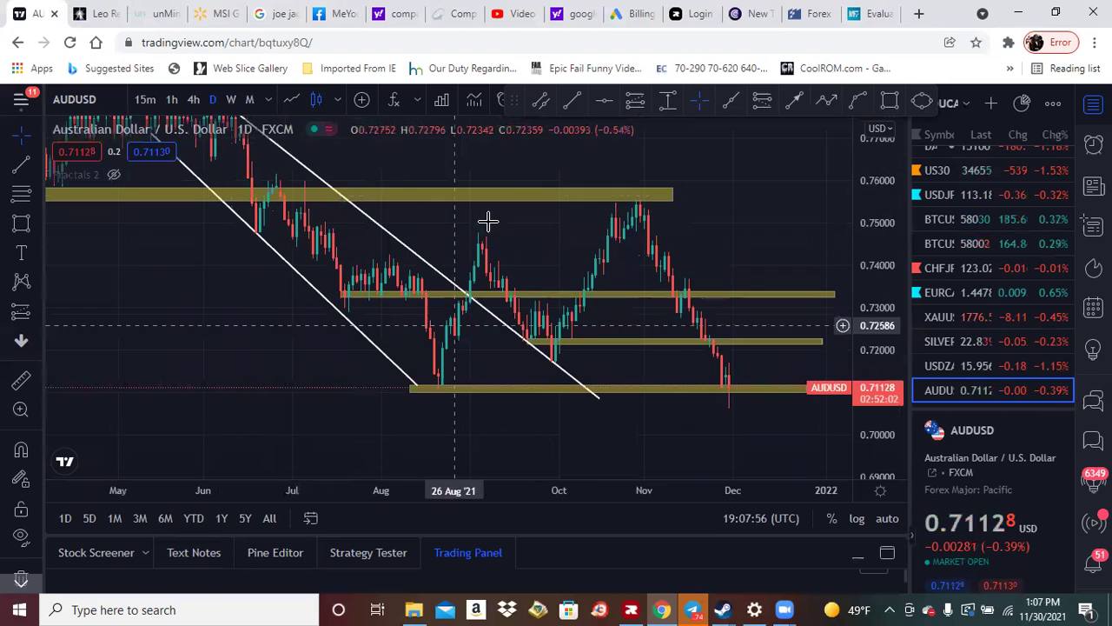
pyautogui.click(575, 344)
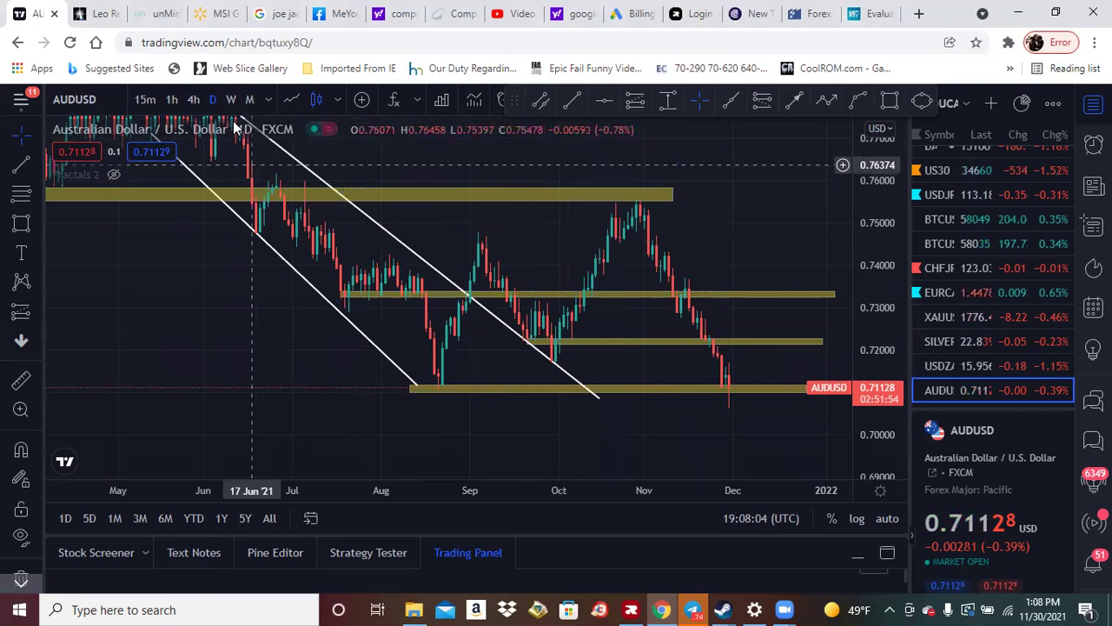
pyautogui.moveTo(279, 287); pyautogui.dragTo(54, 200)
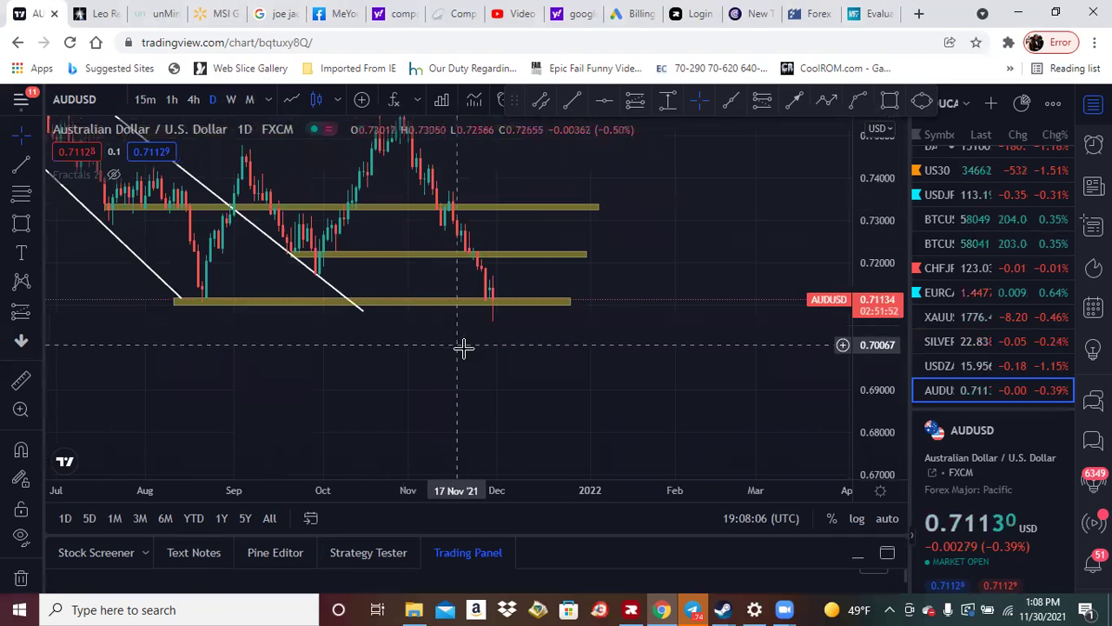
pyautogui.moveTo(431, 324); pyautogui.dragTo(519, 384)
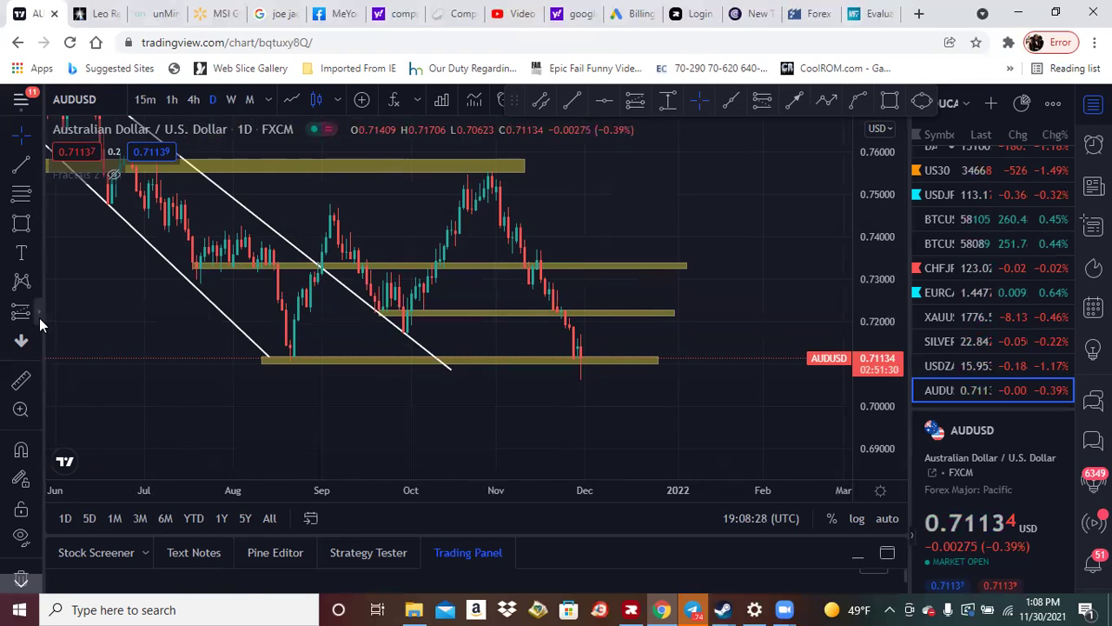
pyautogui.click(39, 318)
pyautogui.click(95, 311)
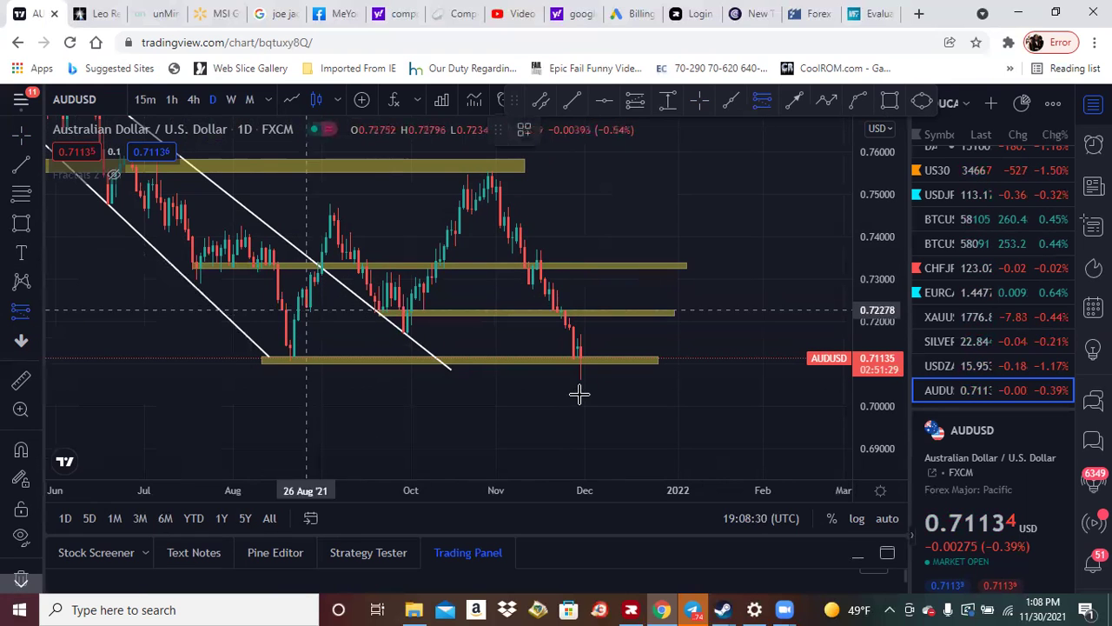
pyautogui.click(583, 354)
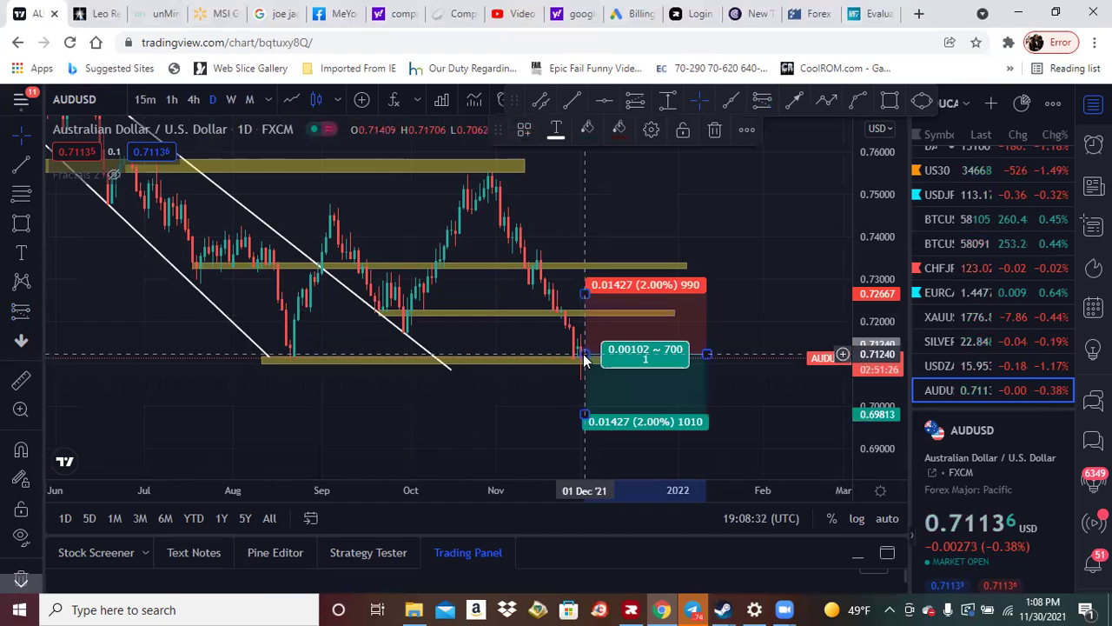
pyautogui.click(714, 132)
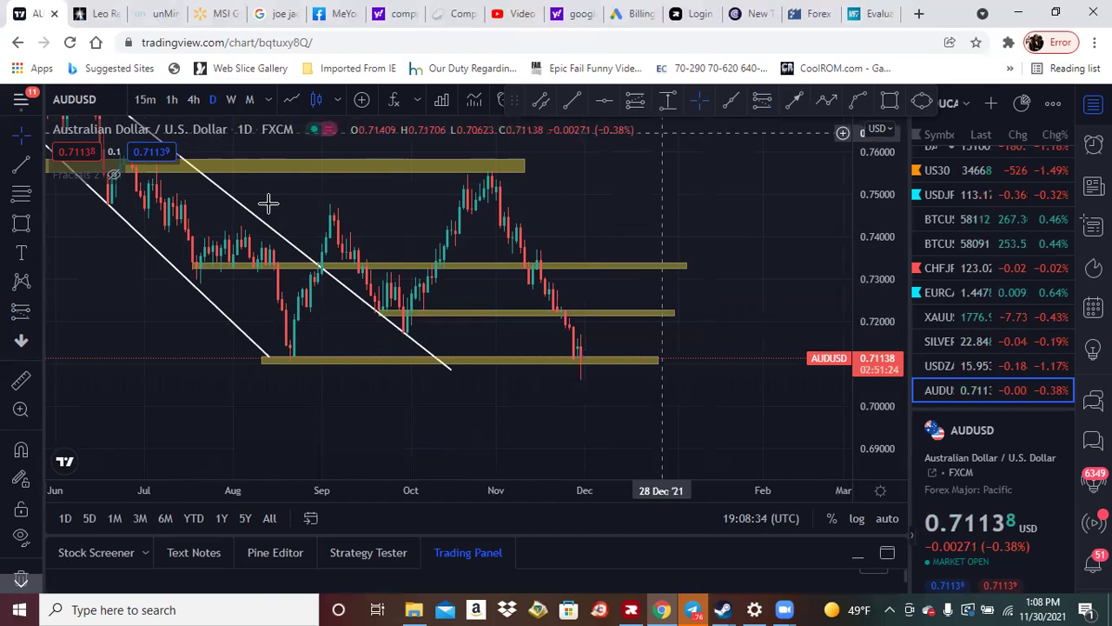
# - Place a Long Position on 1 December 2021 with entry at about 0.71259, target at about 0.73239 and stop at about 0.70509
pyautogui.click(36, 313)
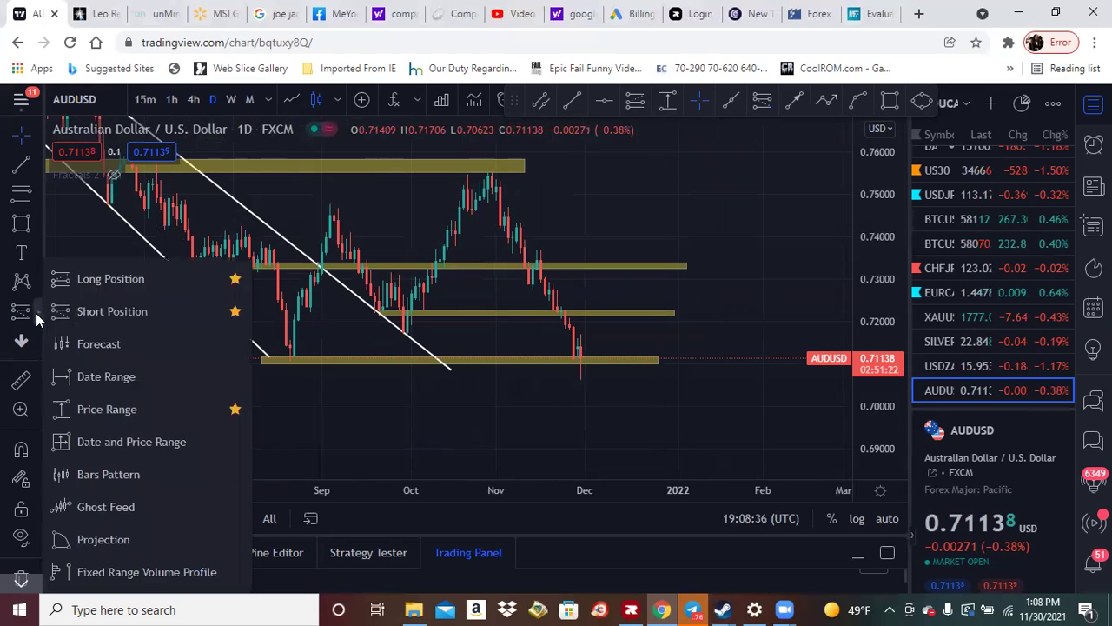
pyautogui.click(98, 280)
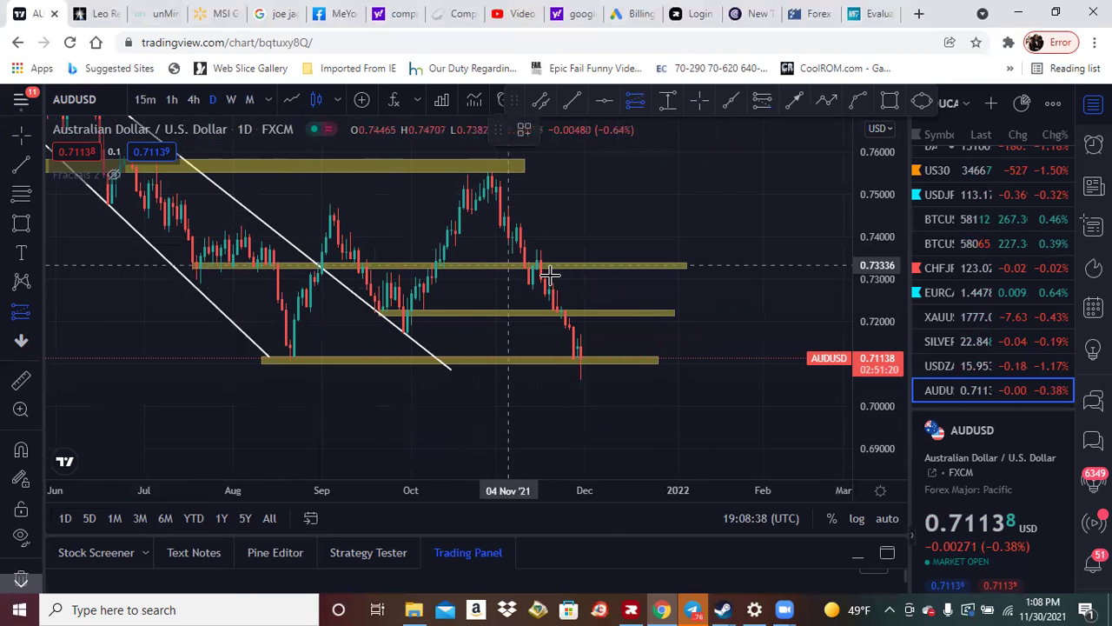
pyautogui.click(584, 352)
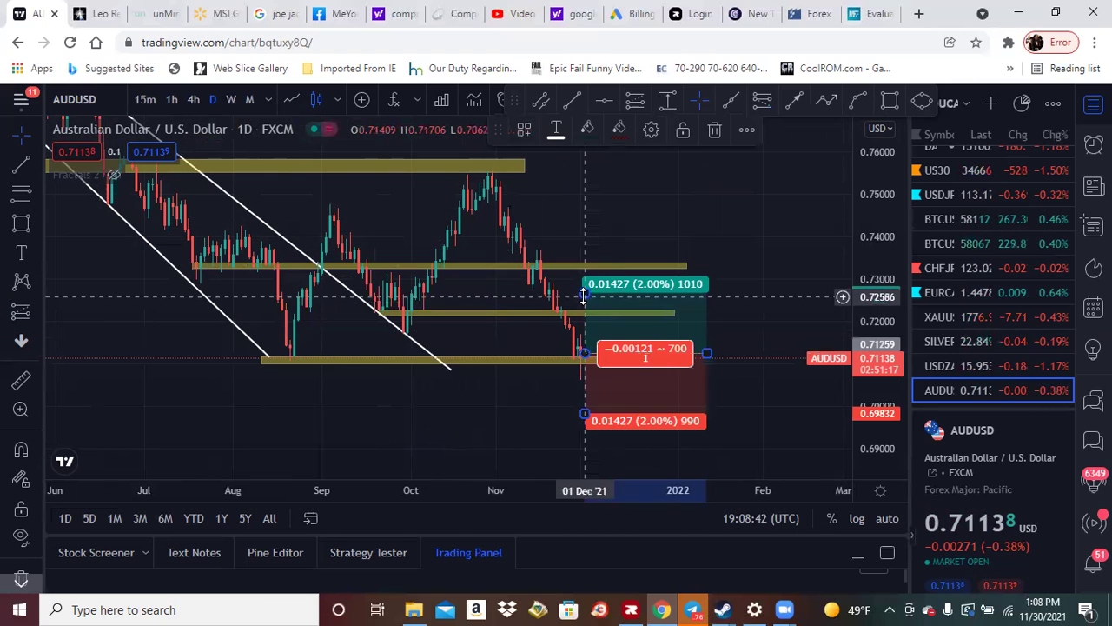
pyautogui.moveTo(584, 296); pyautogui.dragTo(585, 269)
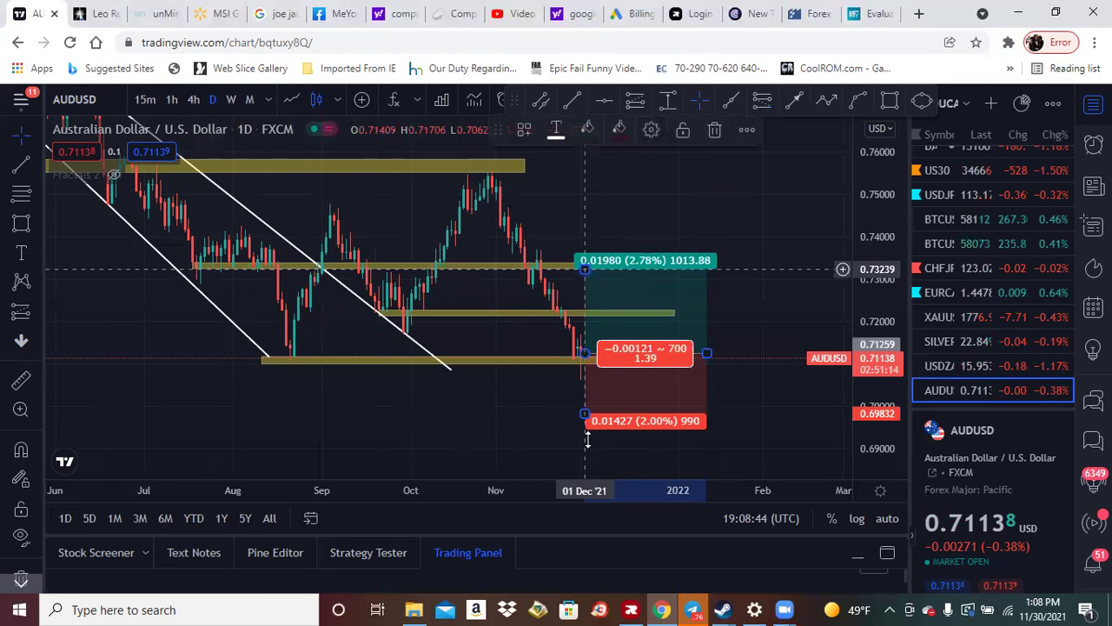
pyautogui.moveTo(585, 411); pyautogui.dragTo(581, 384)
pyautogui.click(472, 409)
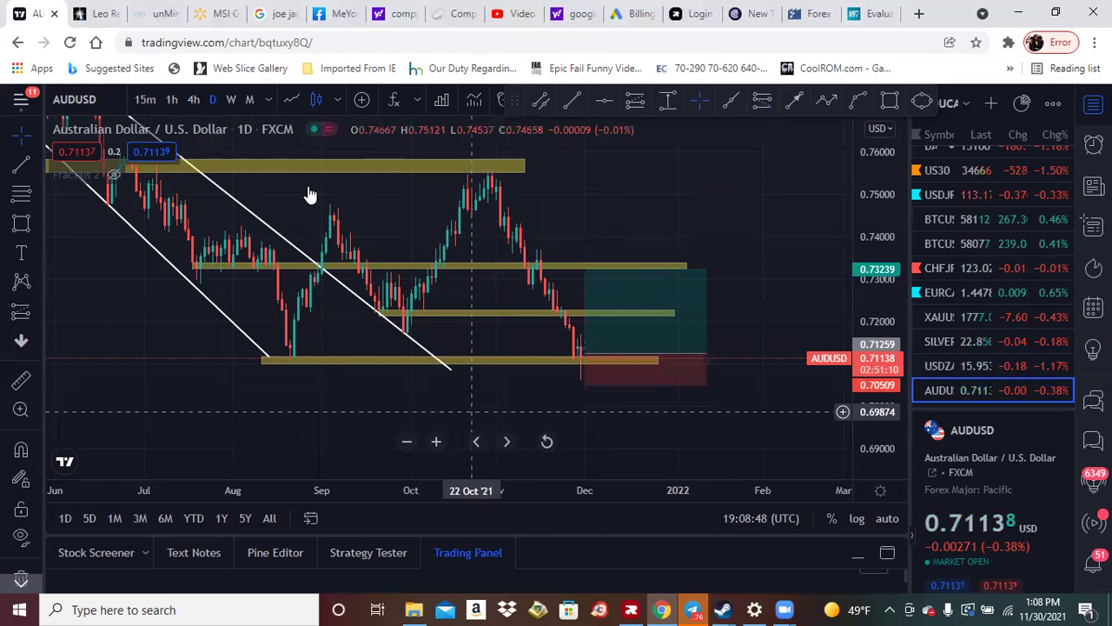
# - Search the indicators for "fract" and add the favourited community script Fractals to the chart
pyautogui.click(388, 101)
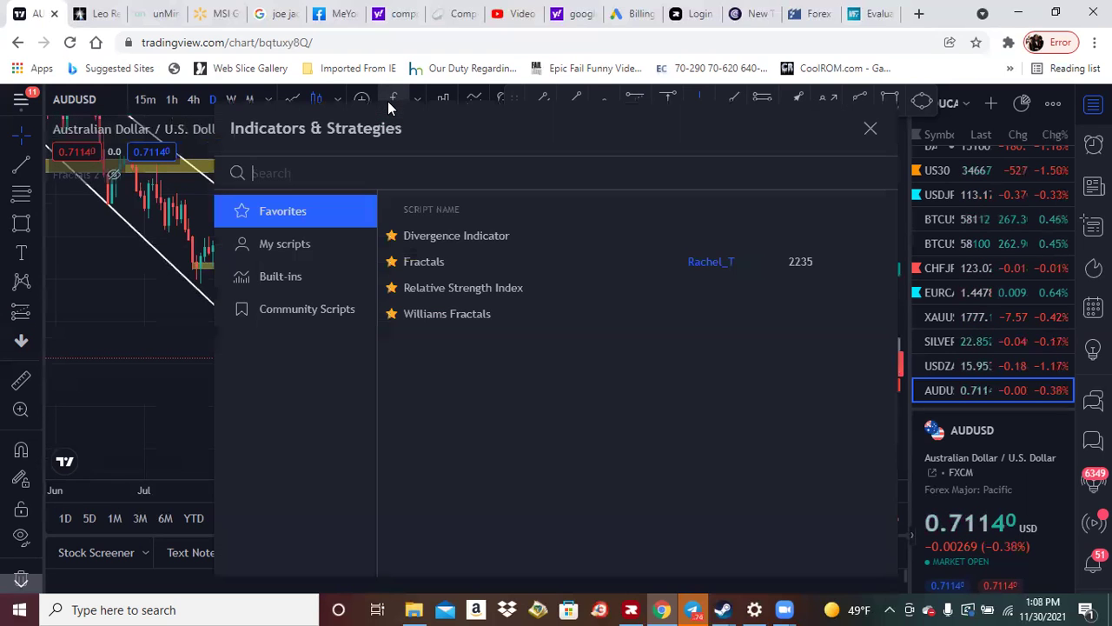
pyautogui.write('r')
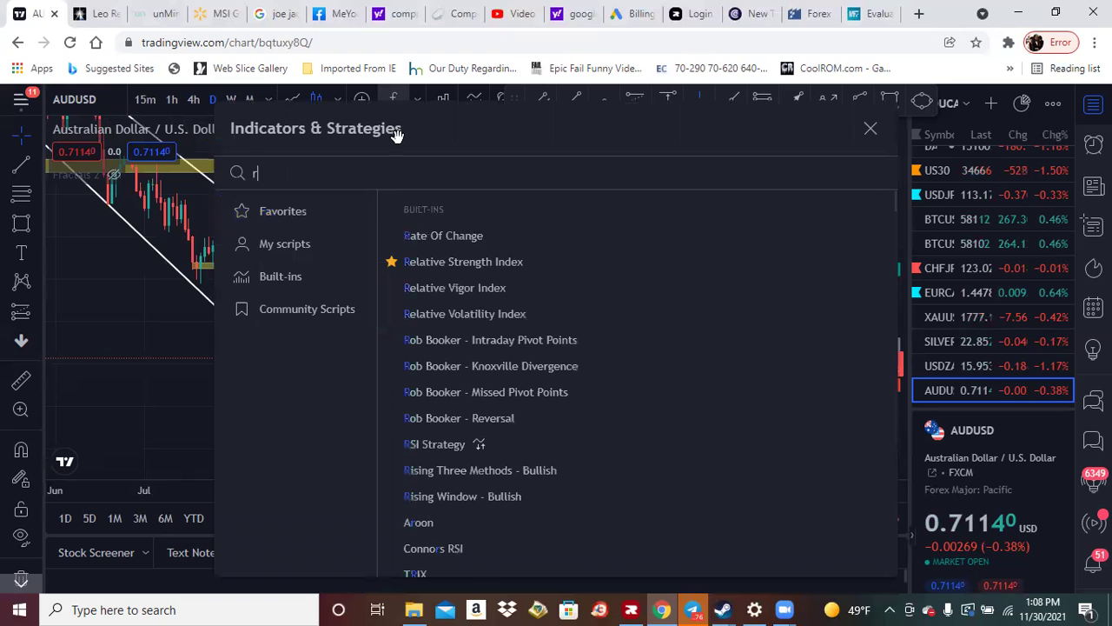
pyautogui.press('BackSpace')
pyautogui.write('fract')
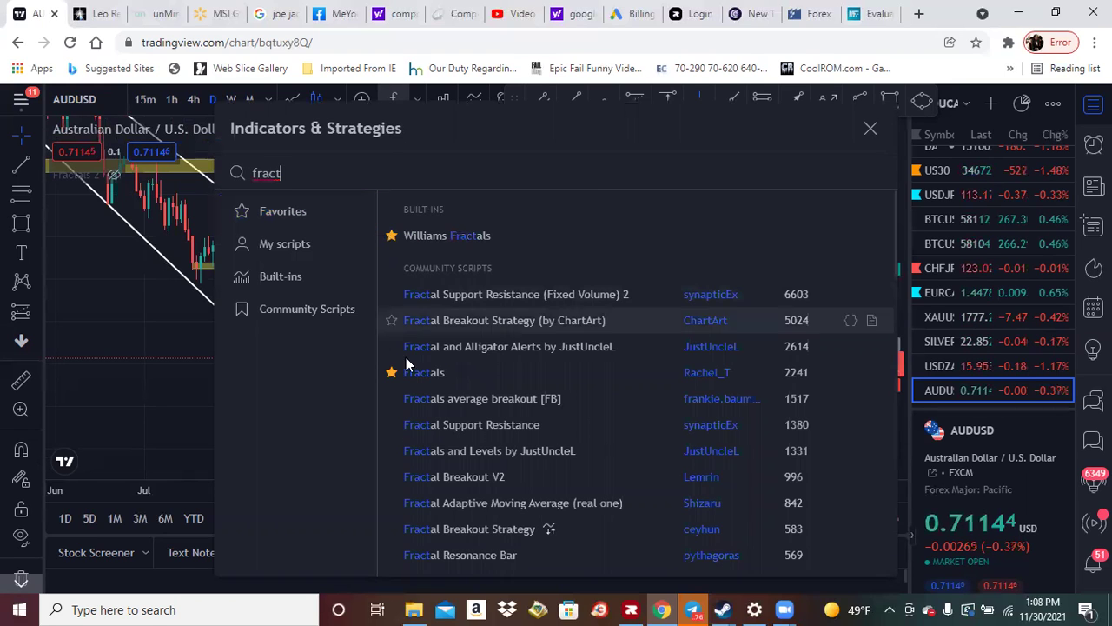
pyautogui.click(480, 372)
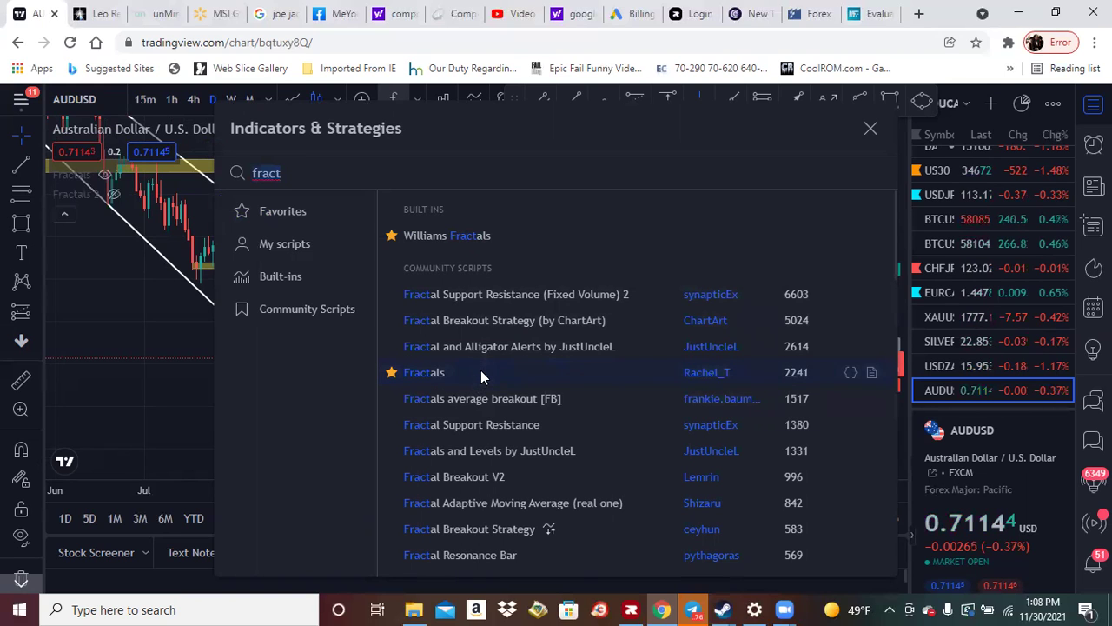
pyautogui.click(867, 123)
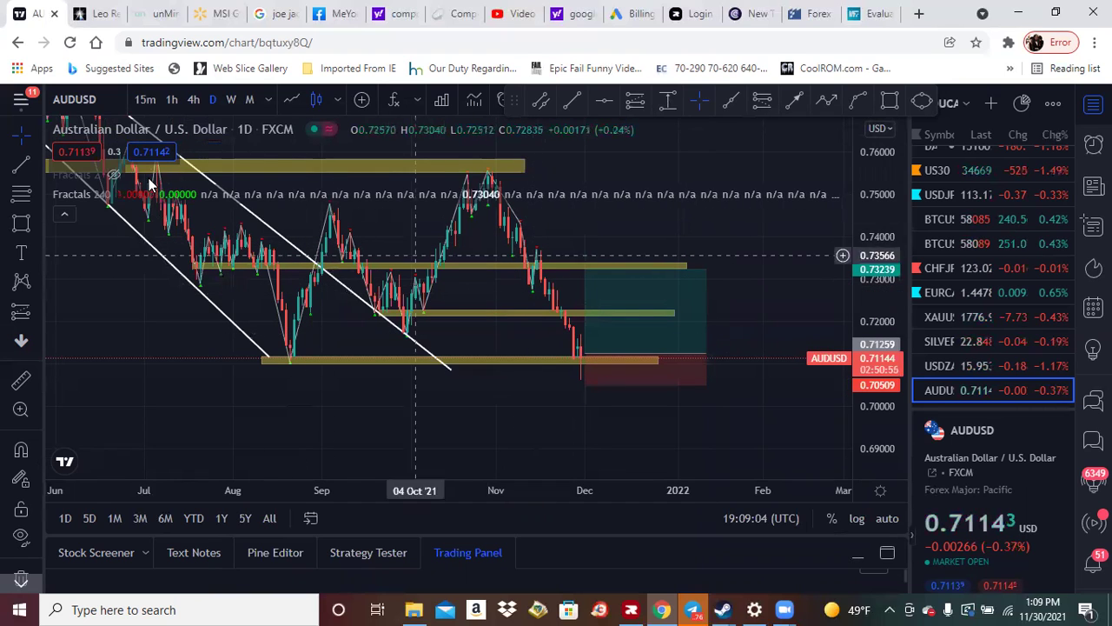
# - Configure the Fractals 240 inputs: enable ShowHHLL and ShowTimeFractals1, and disable ShowZigZag
pyautogui.moveTo(111, 197)
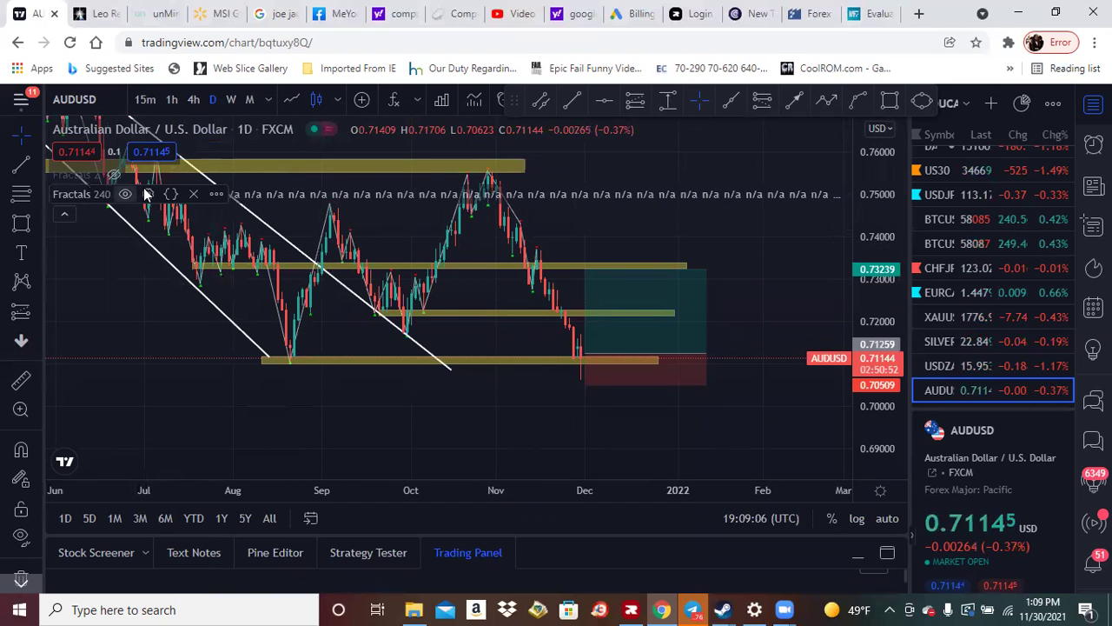
pyautogui.click(148, 193)
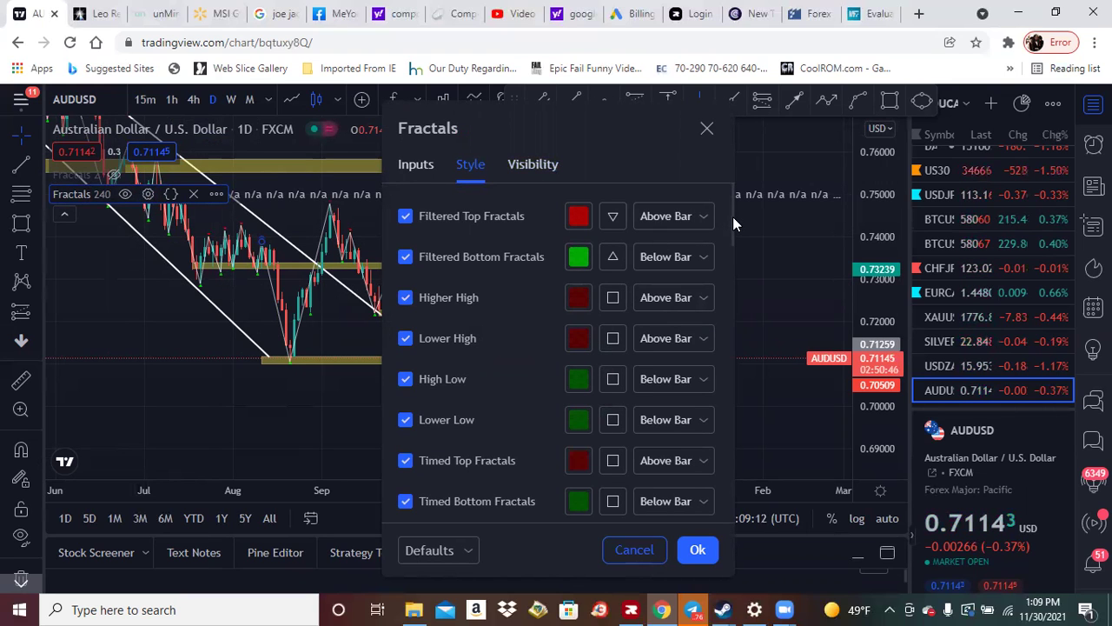
pyautogui.moveTo(732, 216); pyautogui.dragTo(588, 205)
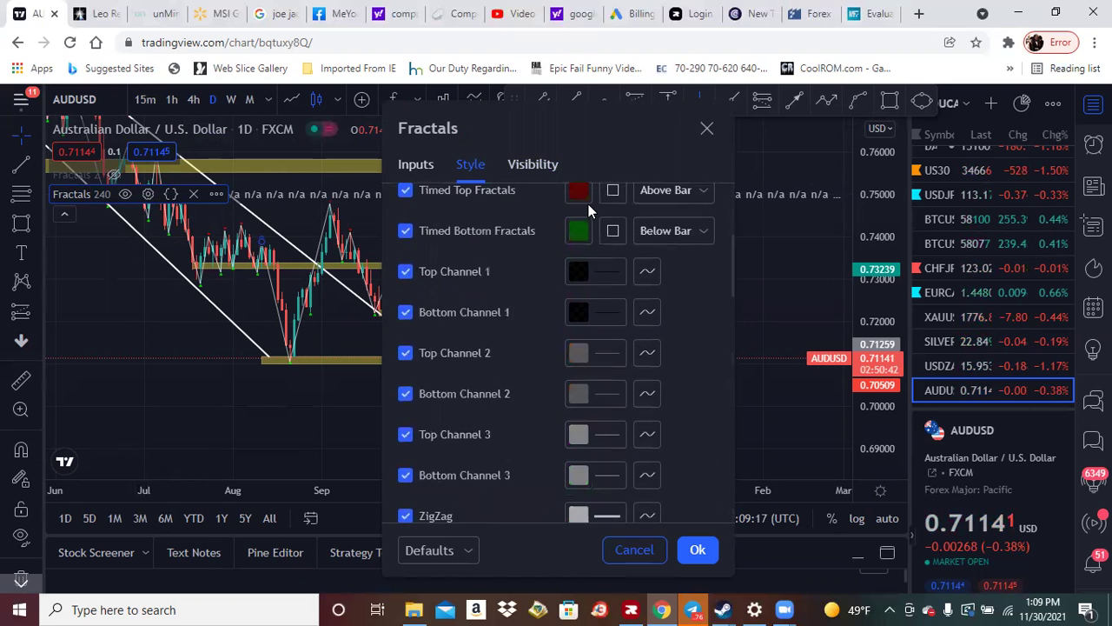
pyautogui.click(527, 173)
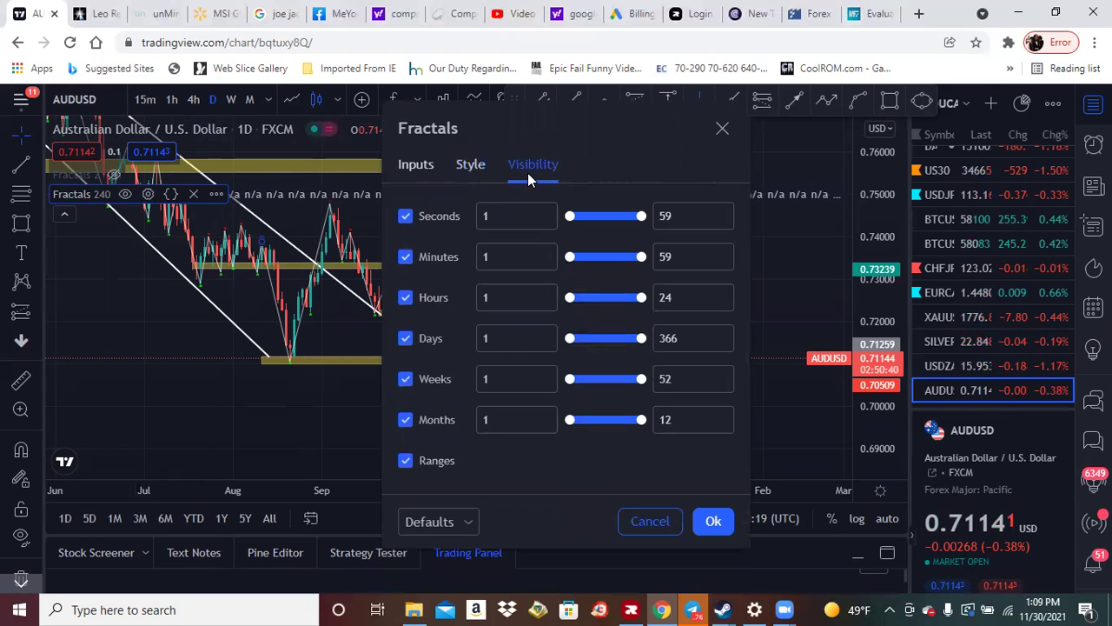
pyautogui.click(417, 165)
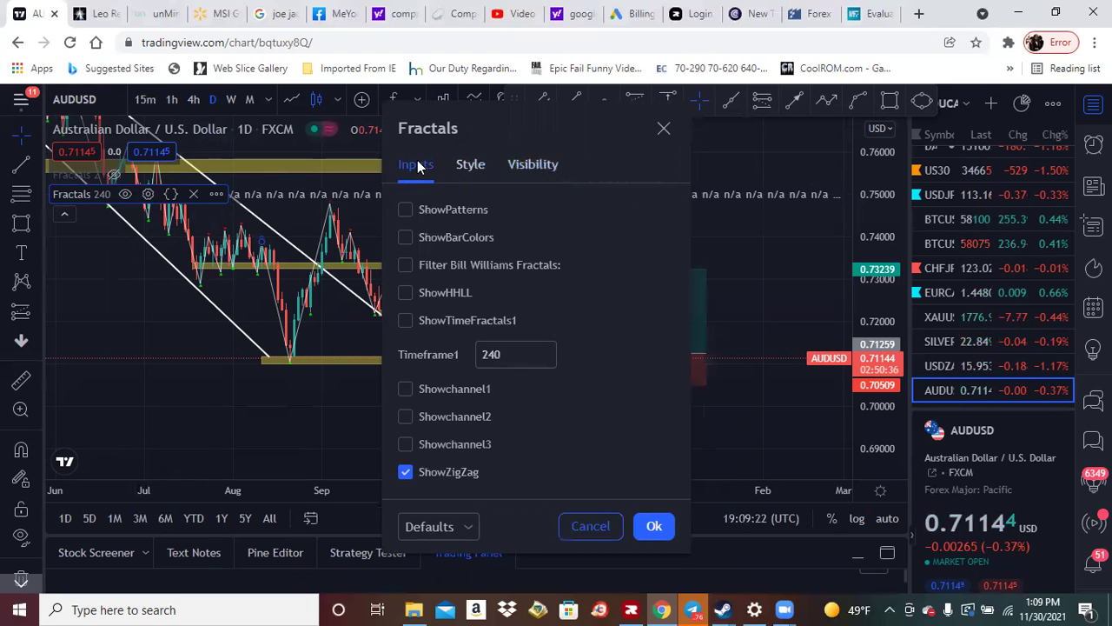
pyautogui.click(404, 293)
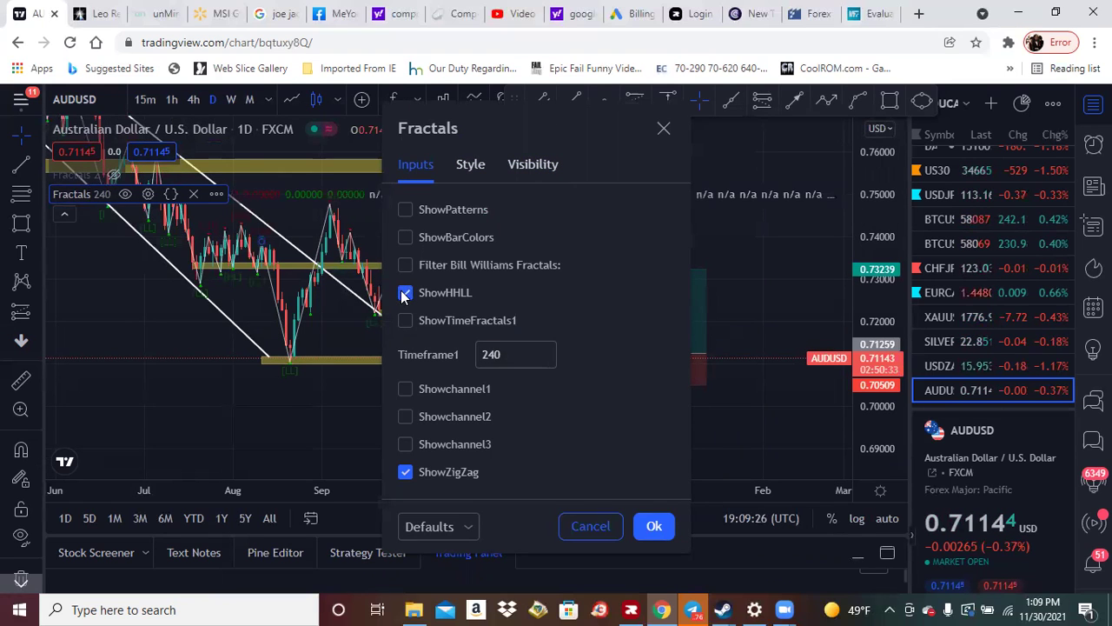
pyautogui.click(404, 321)
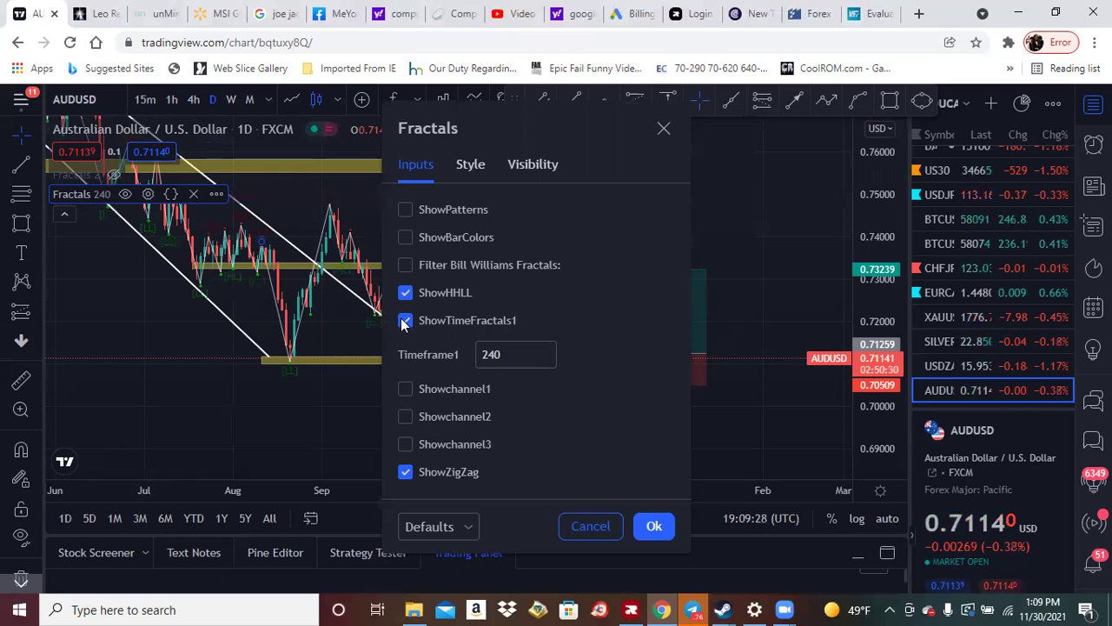
pyautogui.click(406, 472)
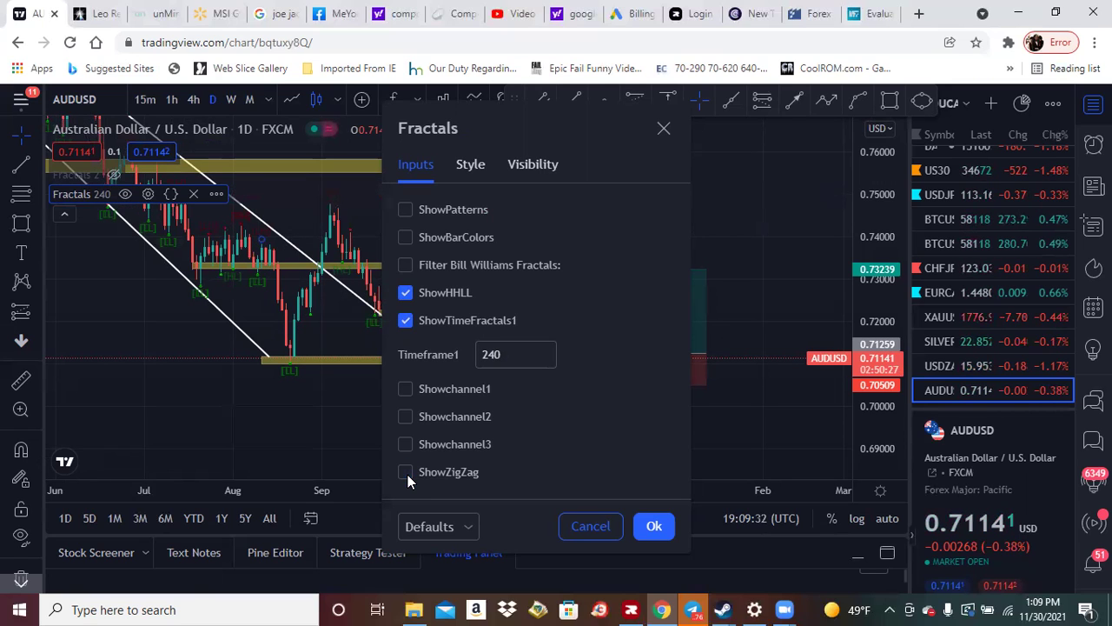
pyautogui.click(646, 526)
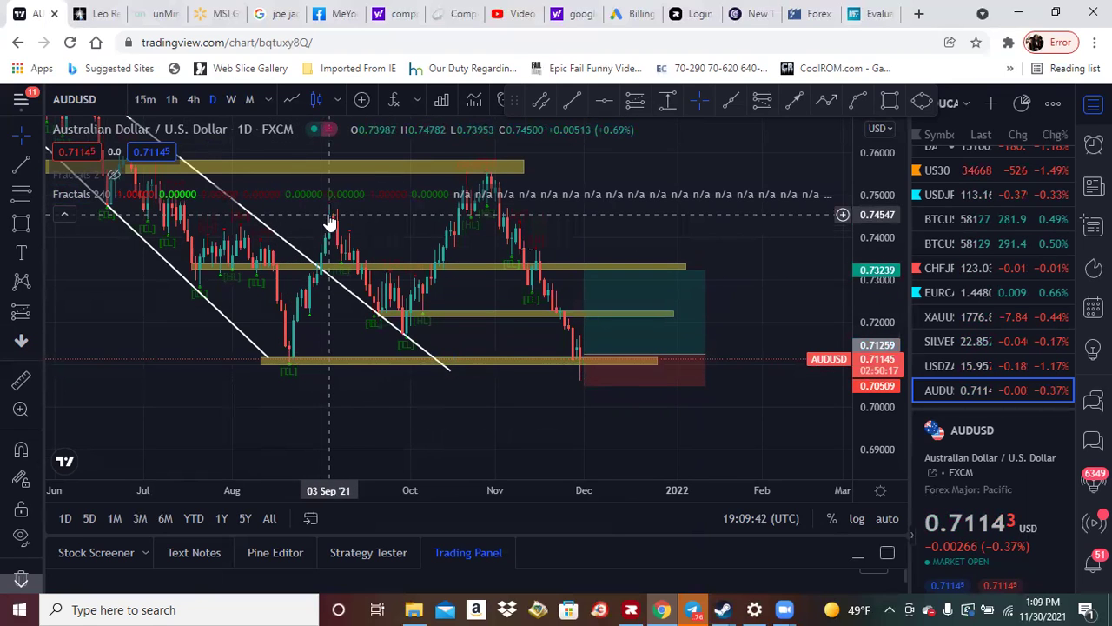
# - Compare AUDUSD price action around the long position on the 4-hour, 1-hour and daily timeframes, ending on the daily chart
pyautogui.click(584, 372)
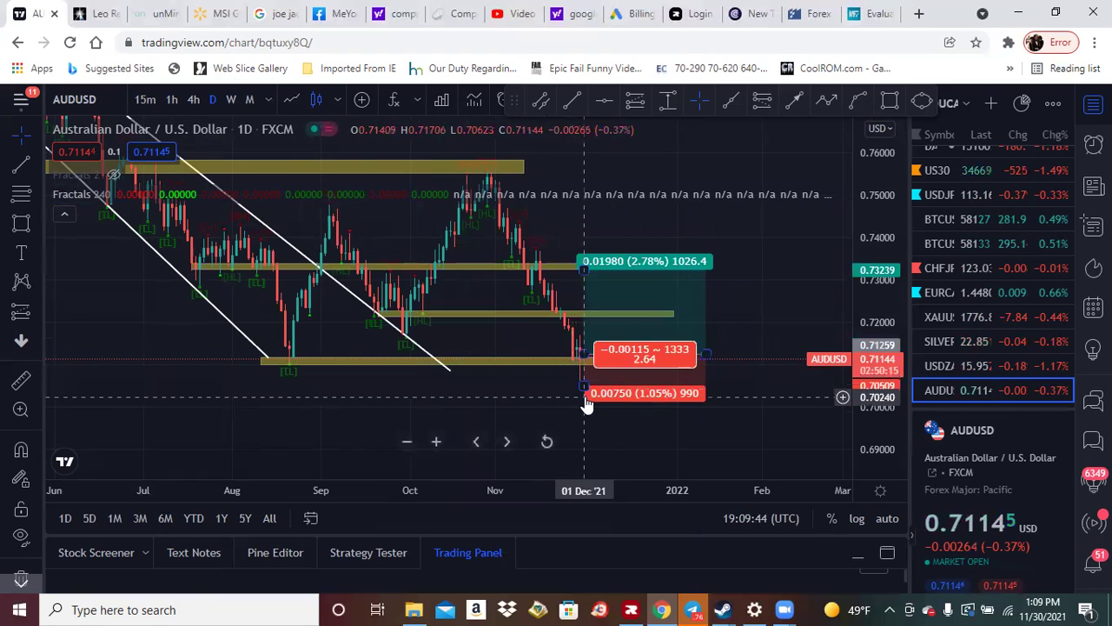
pyautogui.click(525, 332)
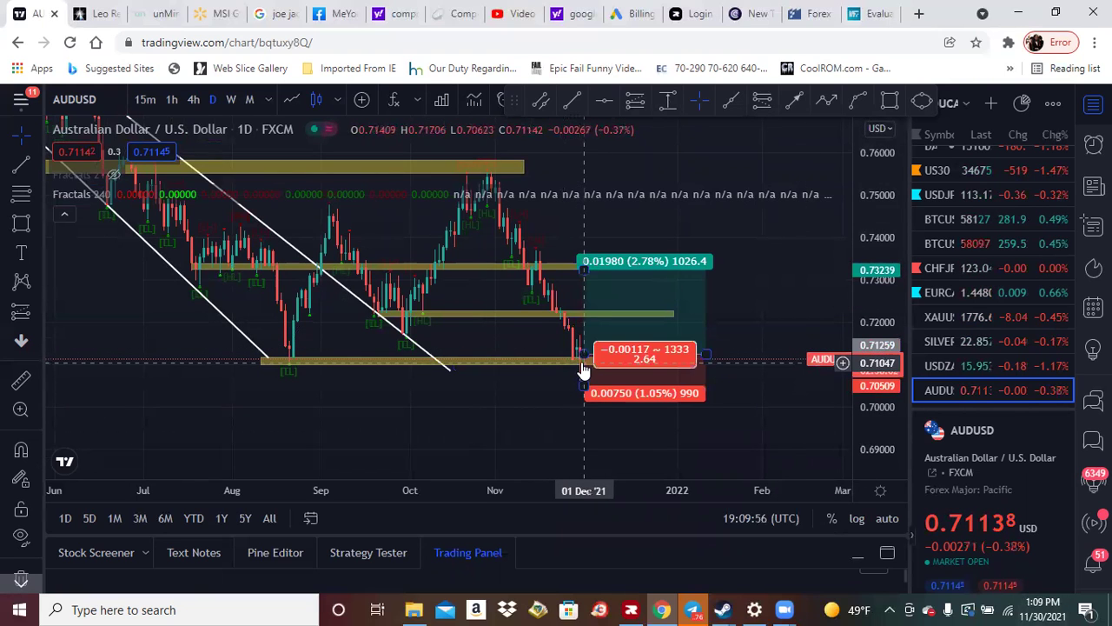
pyautogui.click(192, 100)
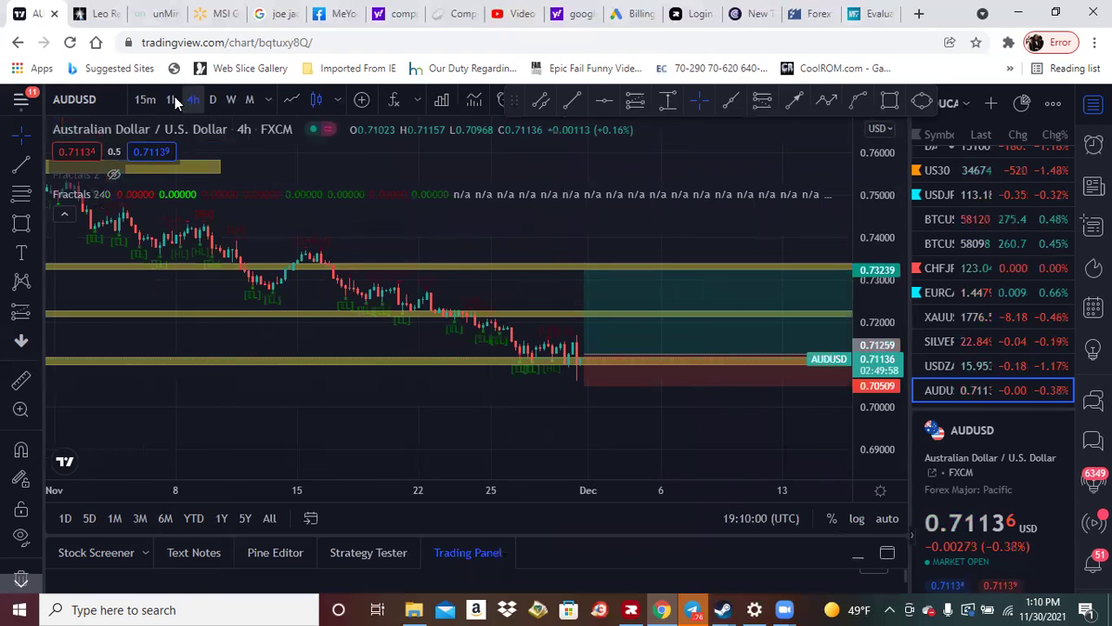
pyautogui.click(170, 100)
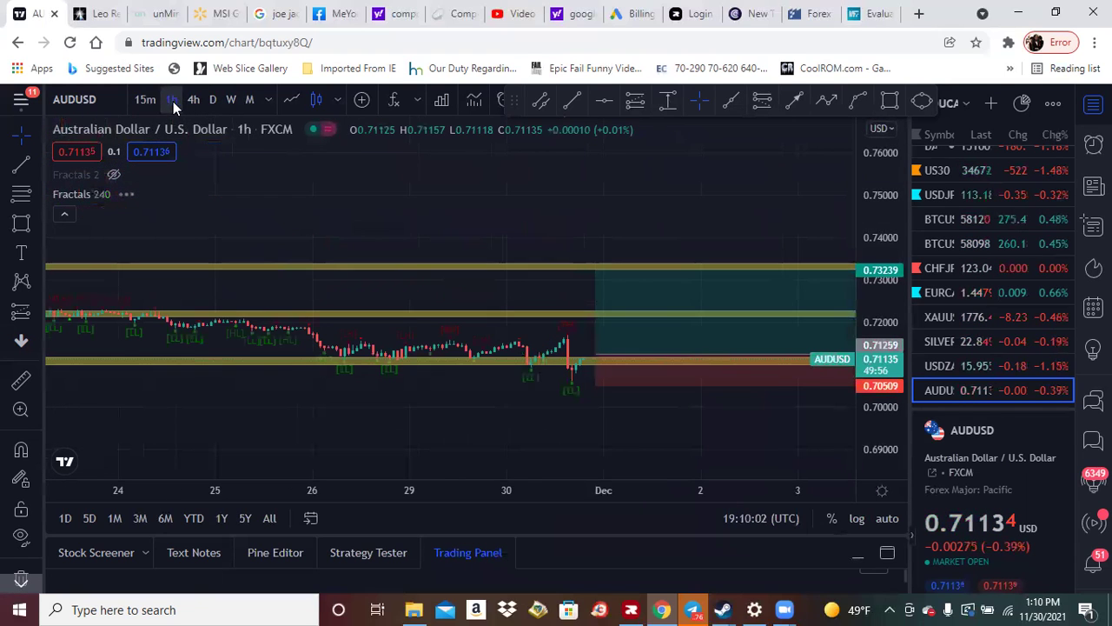
pyautogui.click(193, 102)
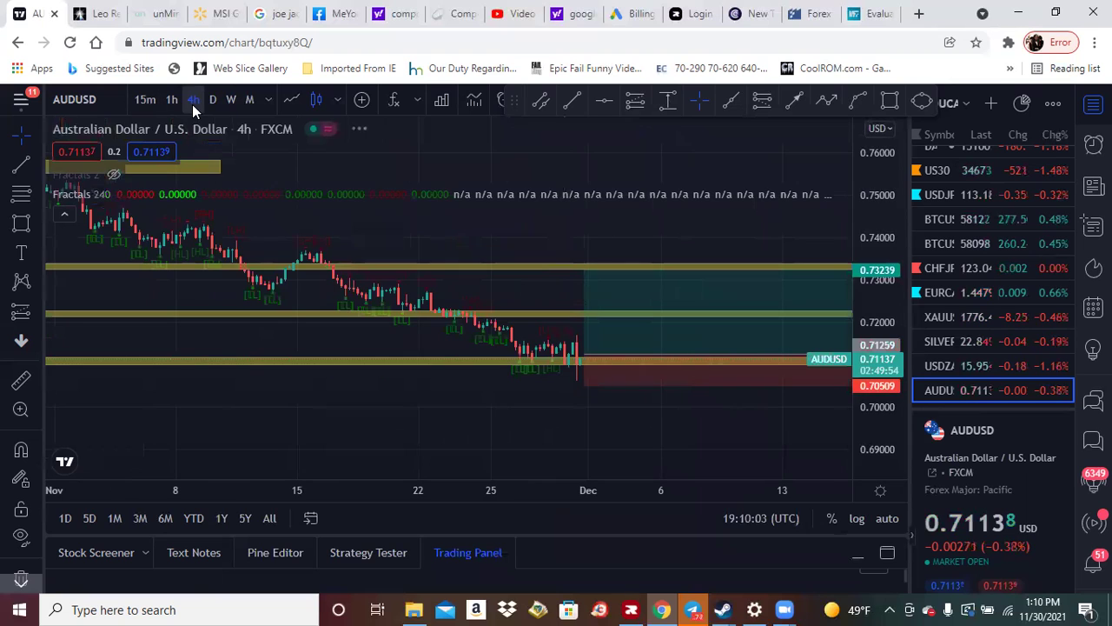
pyautogui.click(207, 101)
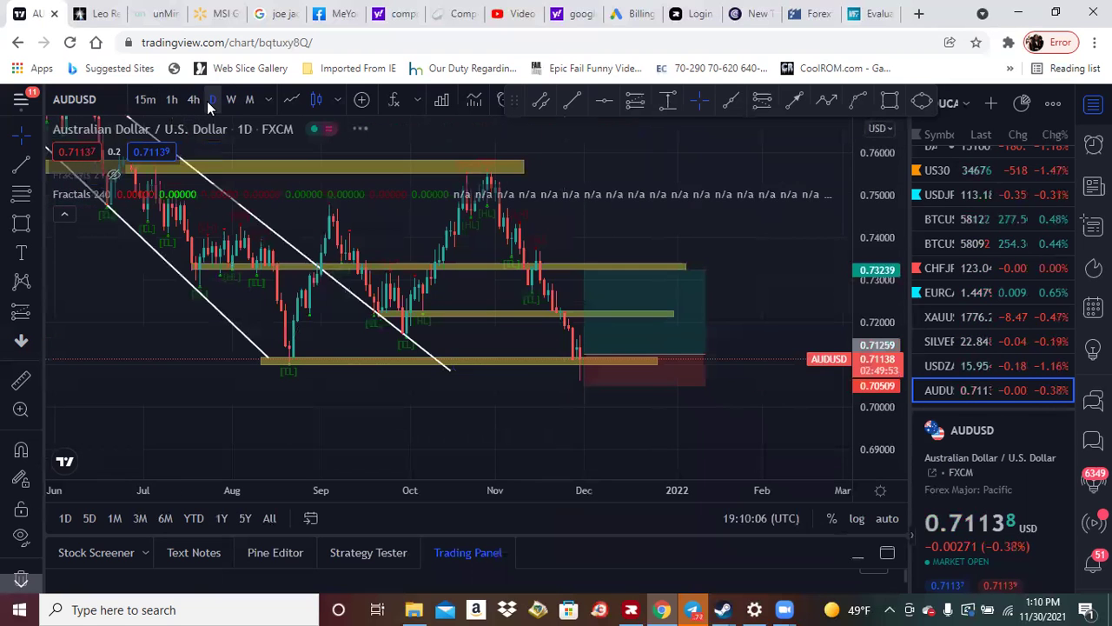
pyautogui.click(192, 100)
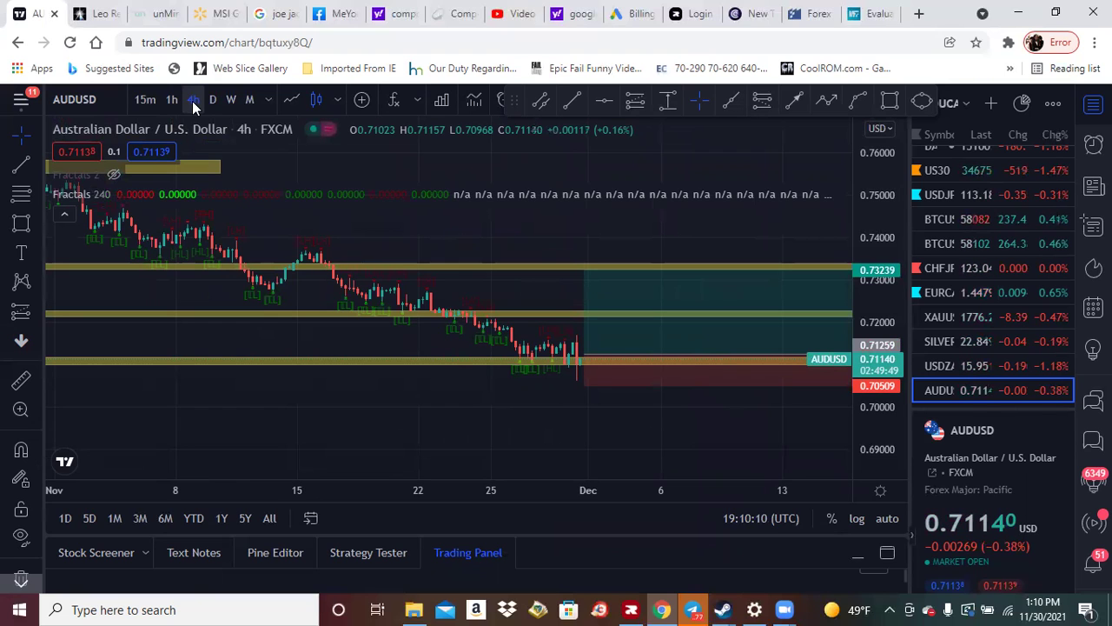
pyautogui.click(214, 99)
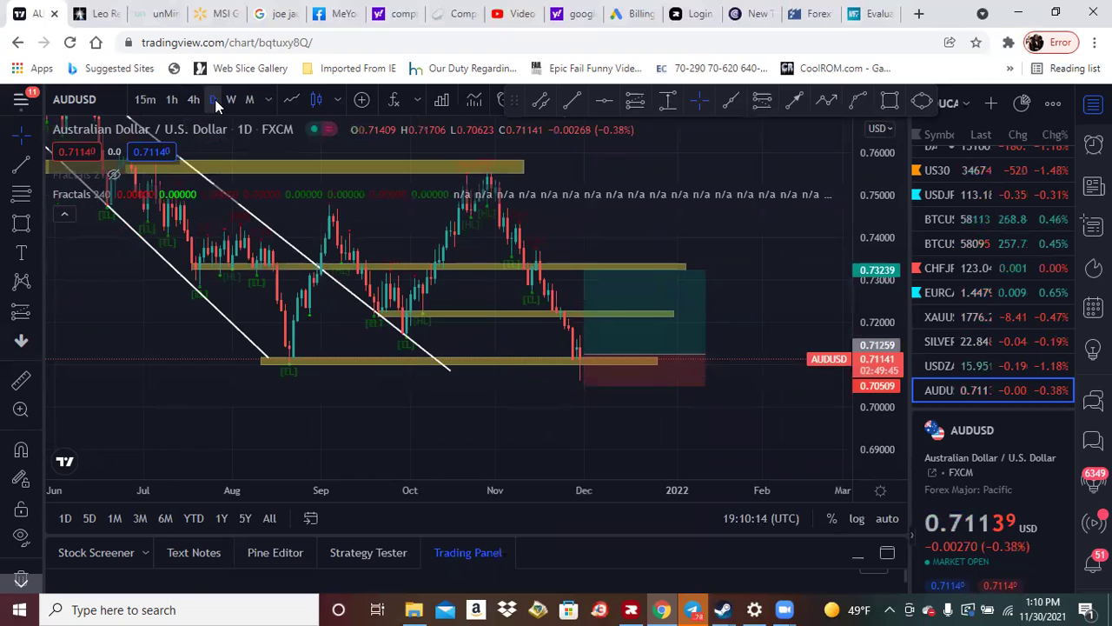
# - Extend the end of the uppermost resistance zone to 26 January 2022, past the long position
pyautogui.moveTo(588, 356)
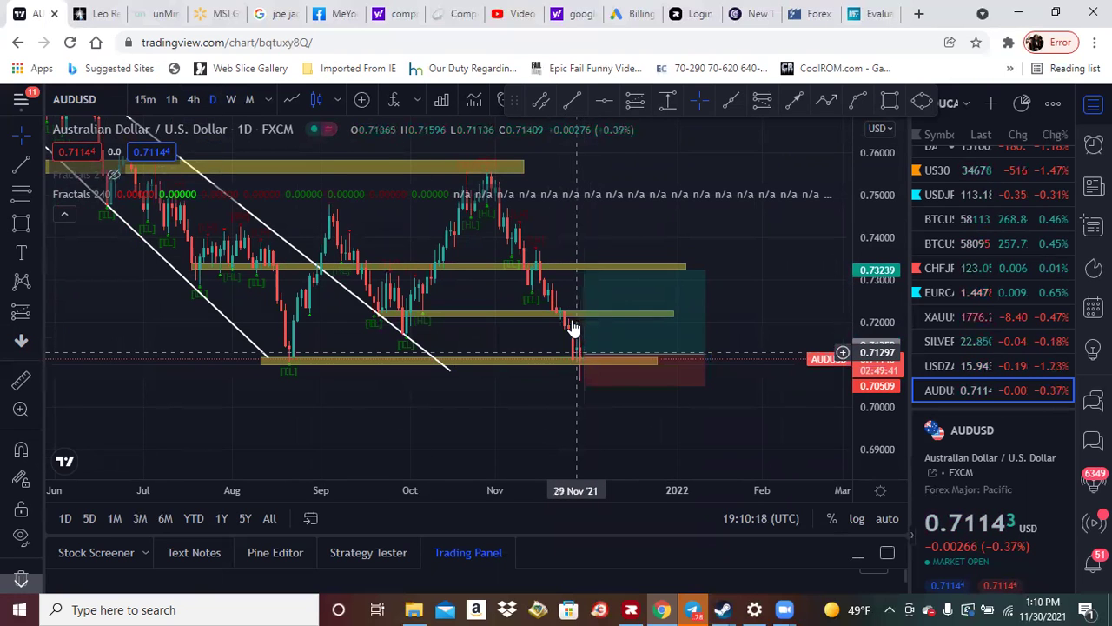
pyautogui.moveTo(574, 321)
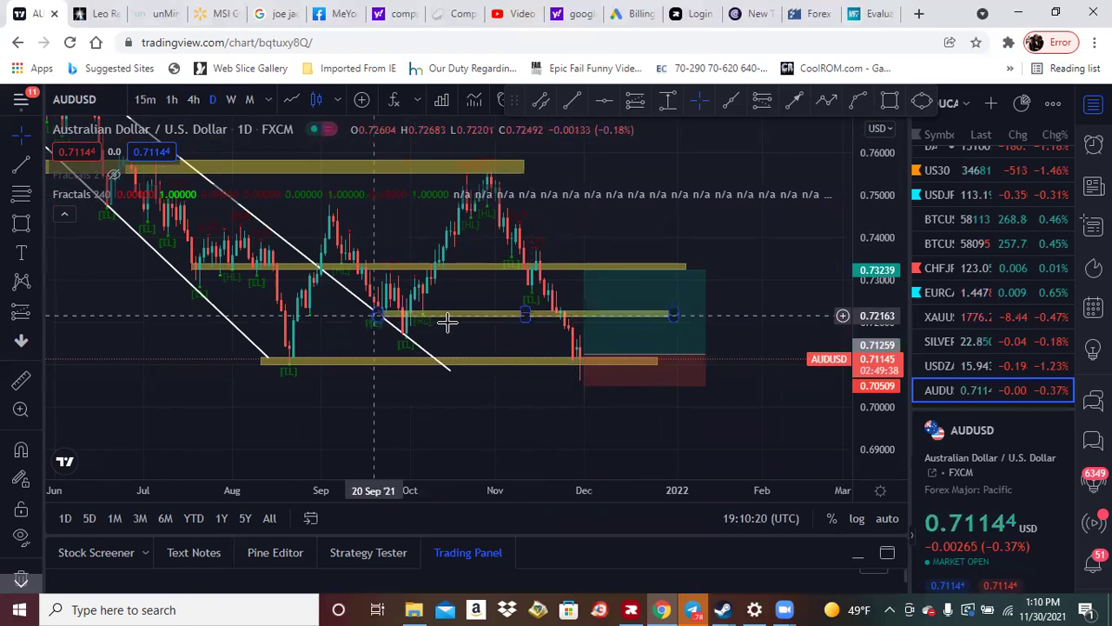
pyautogui.moveTo(588, 292)
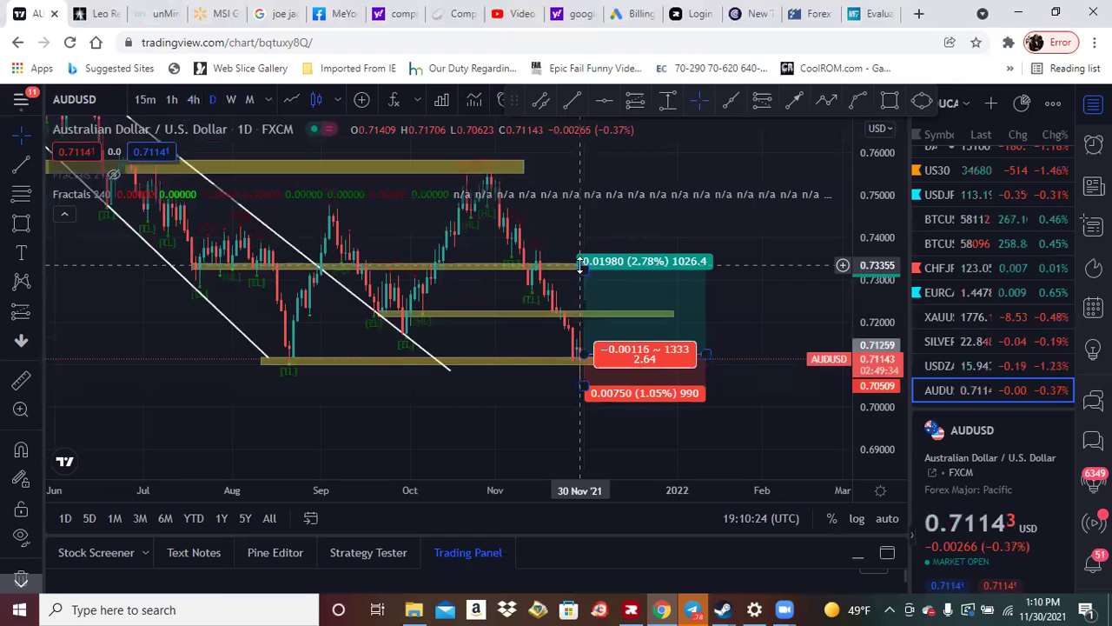
pyautogui.moveTo(524, 164); pyautogui.dragTo(745, 167)
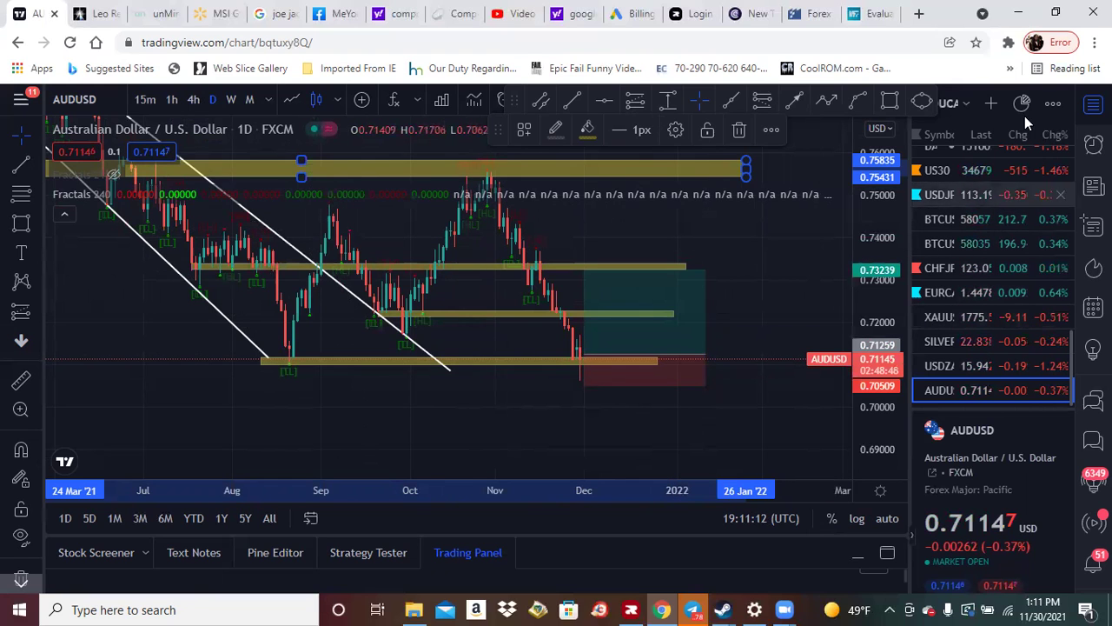
# - Add the TVC U.S. Dollar Currency Index (DXY) to the watchlist and open its chart
pyautogui.click(994, 106)
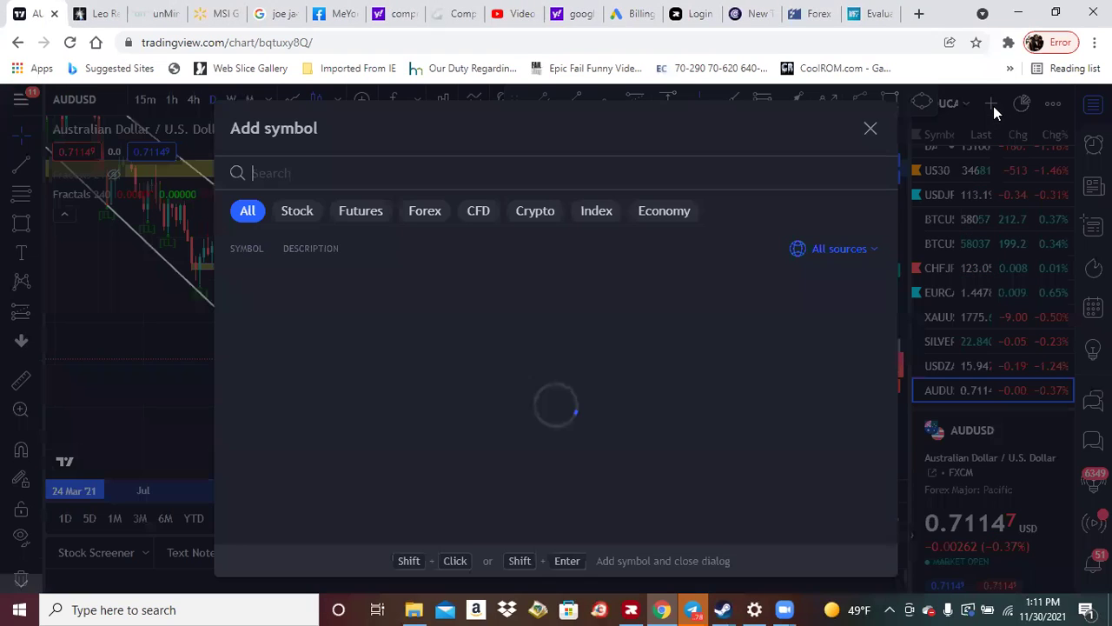
pyautogui.write('DXY')
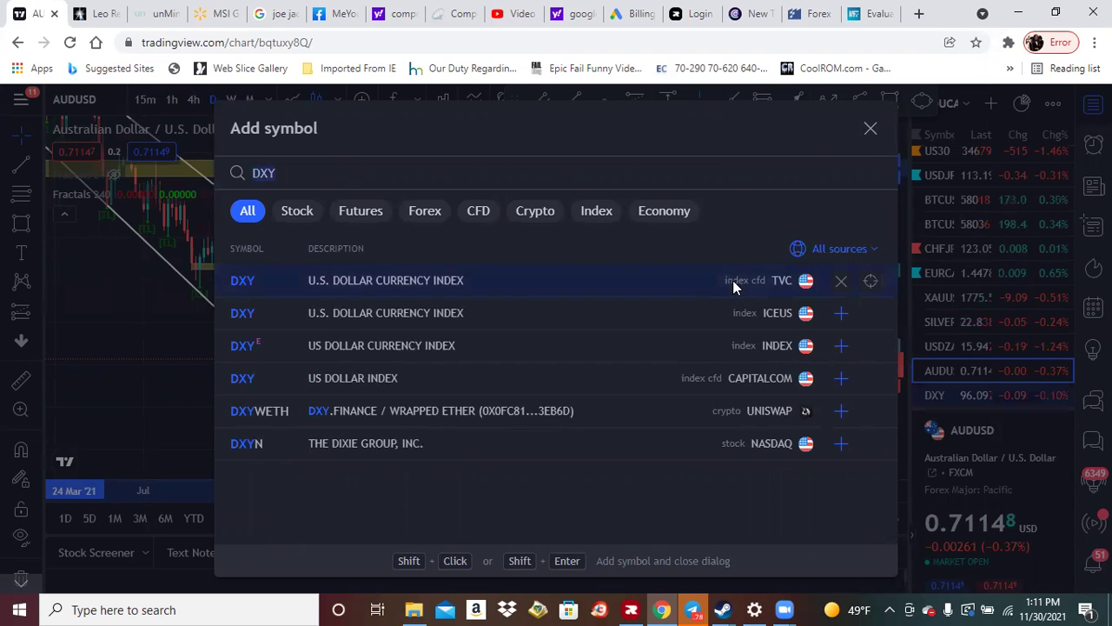
pyautogui.click(872, 128)
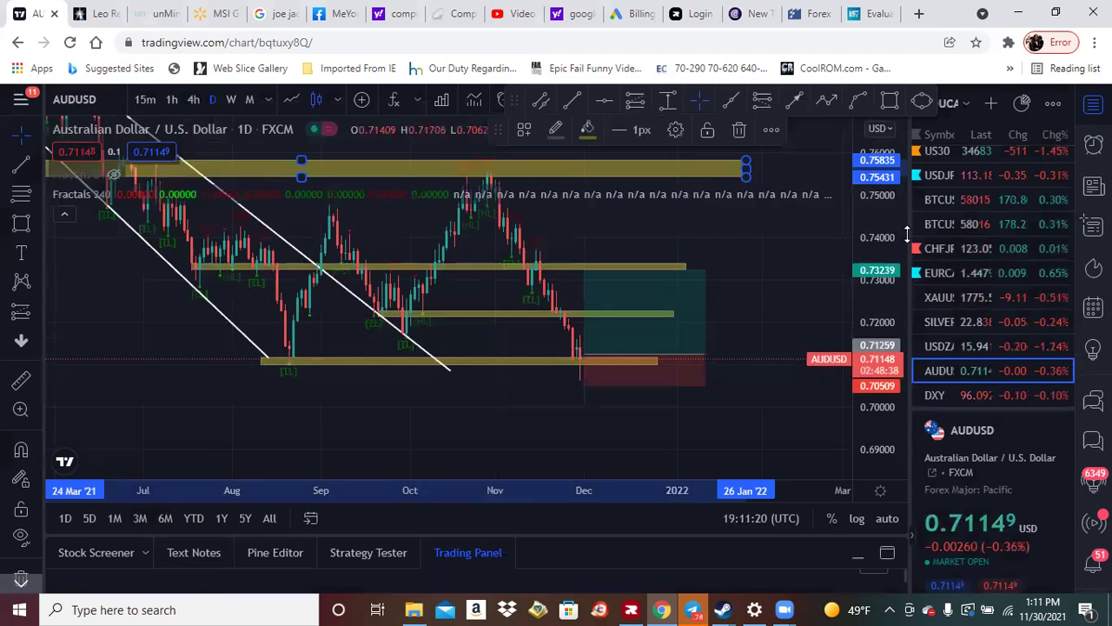
pyautogui.click(972, 397)
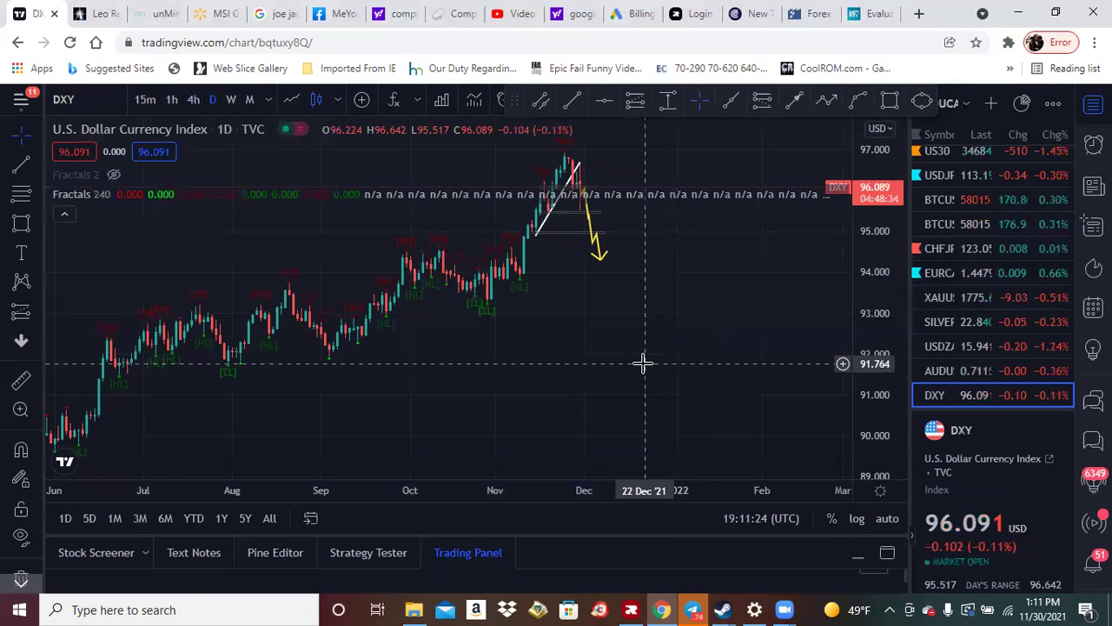
# - On the 4-hour DXY chart, extend the rising trend line's upper end to 1 December 2021 16:00 at about 96.871
pyautogui.click(197, 95)
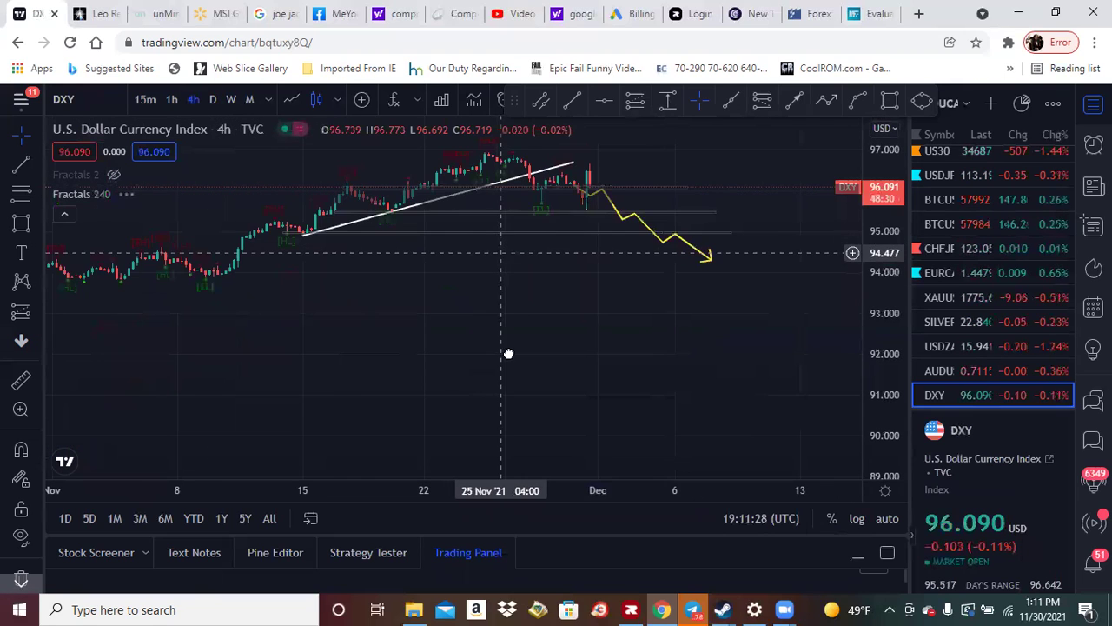
pyautogui.moveTo(508, 353); pyautogui.dragTo(513, 397)
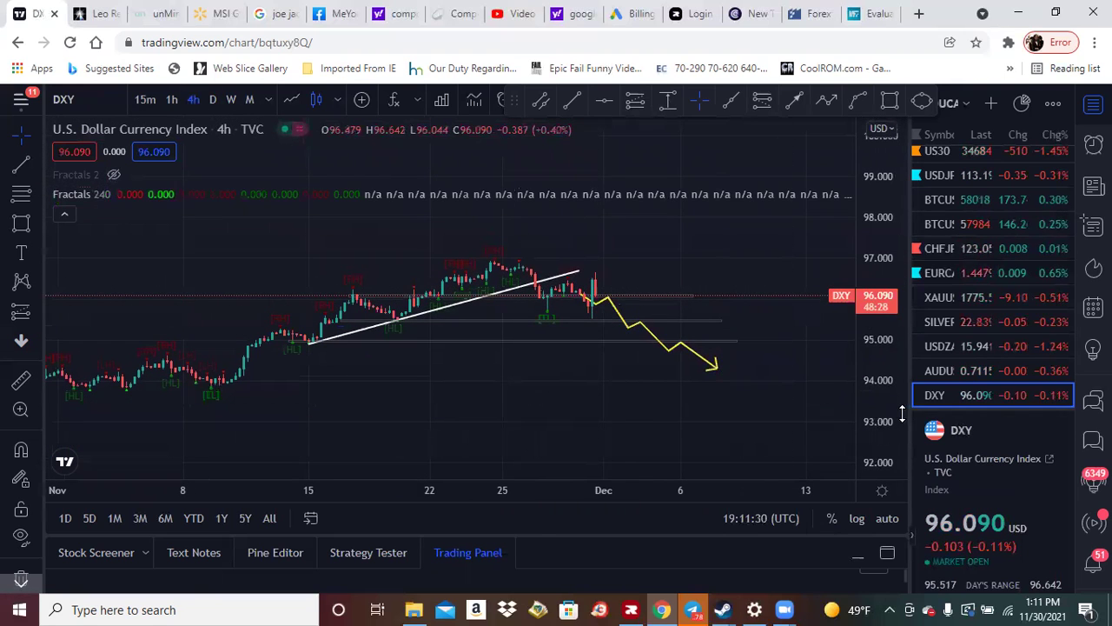
pyautogui.moveTo(886, 409); pyautogui.dragTo(745, 194)
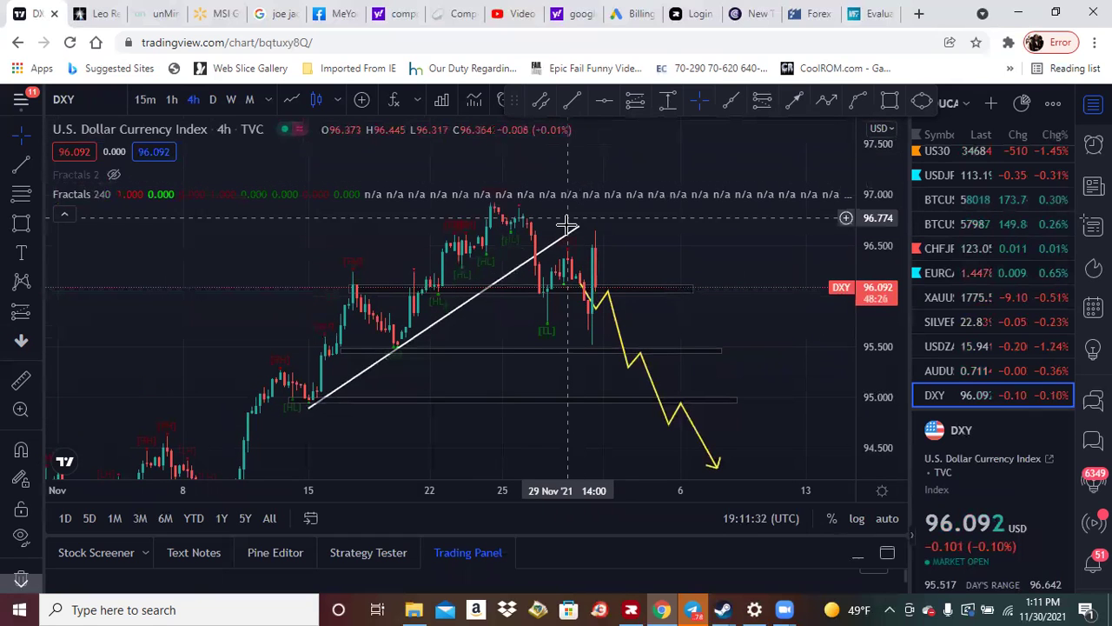
pyautogui.moveTo(576, 231); pyautogui.dragTo(617, 213)
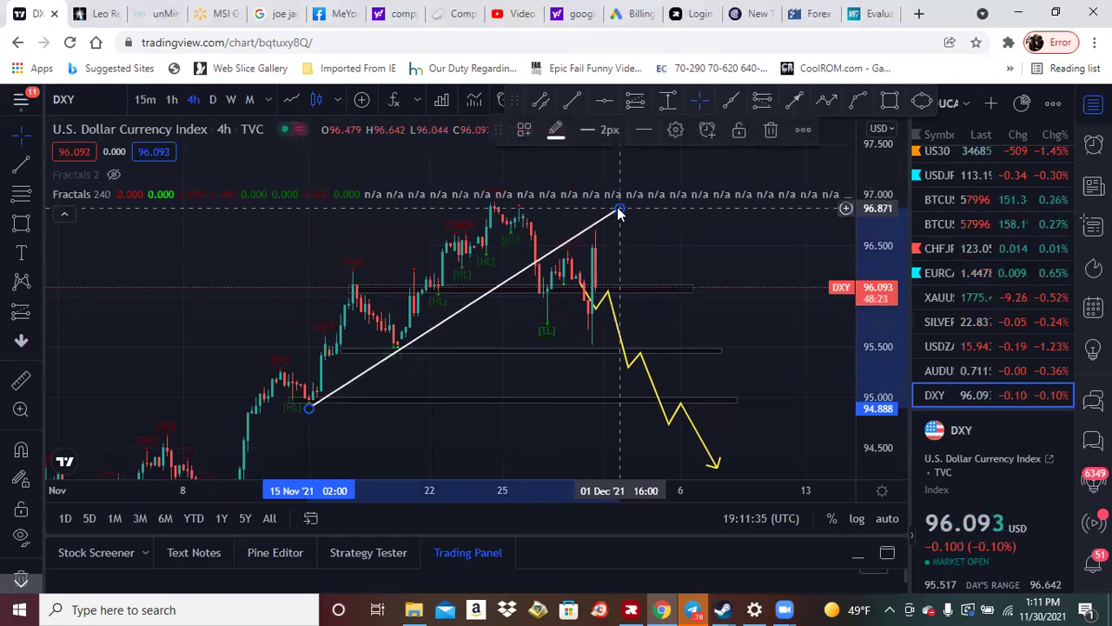
pyautogui.click(181, 304)
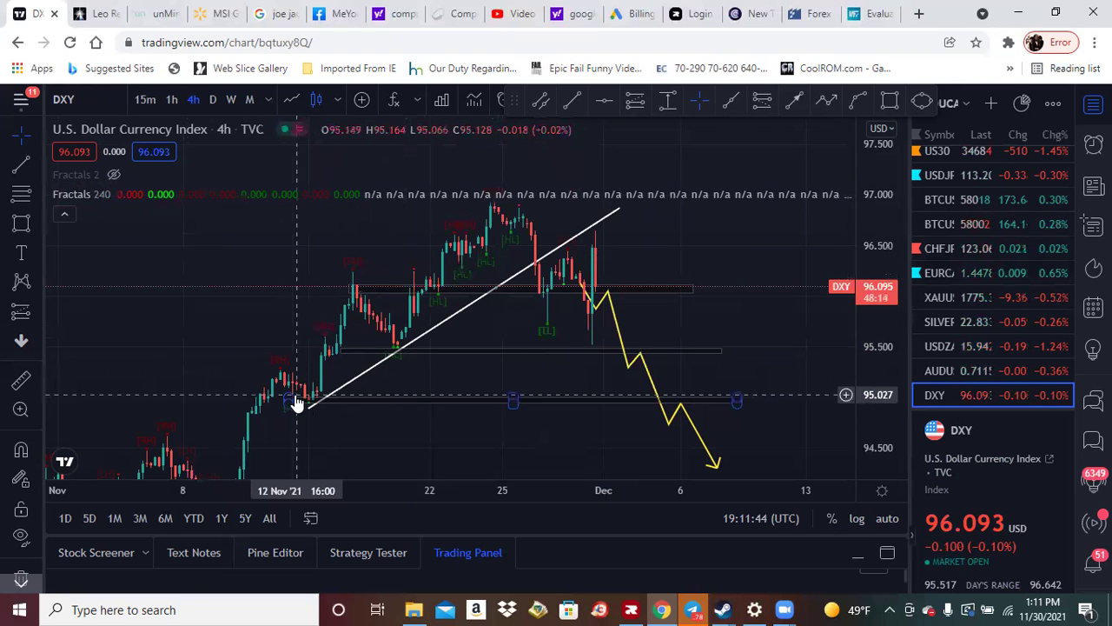
# - Draw a trend line above the DXY highs from 10 November 2021 20:00 at about 95.518 to 29 November 22:00 at about 97.411
pyautogui.click(20, 163)
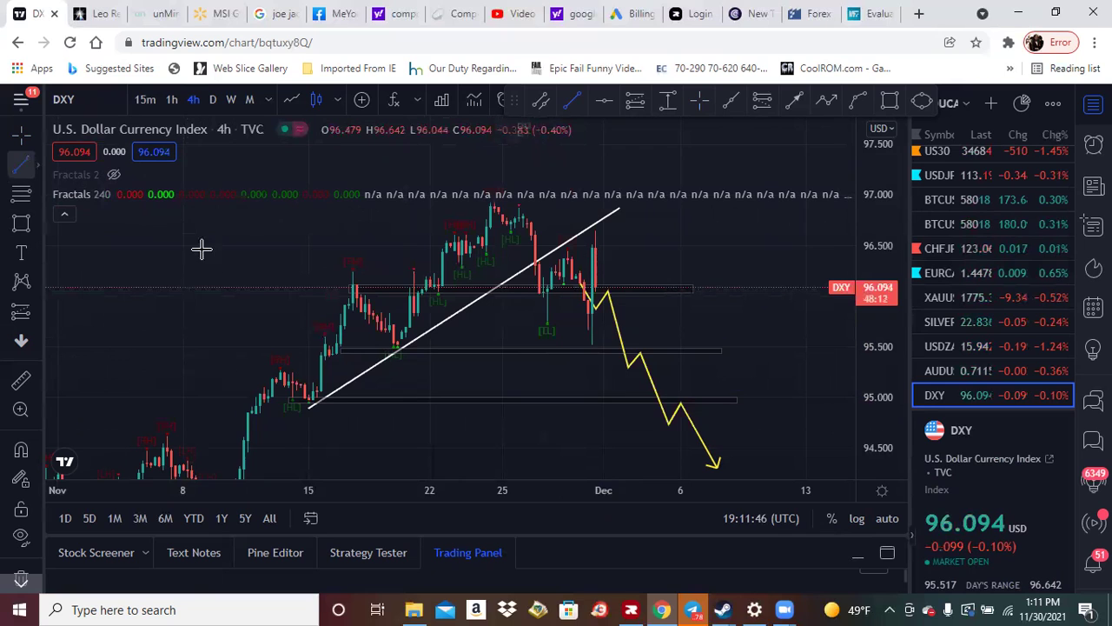
pyautogui.click(262, 366)
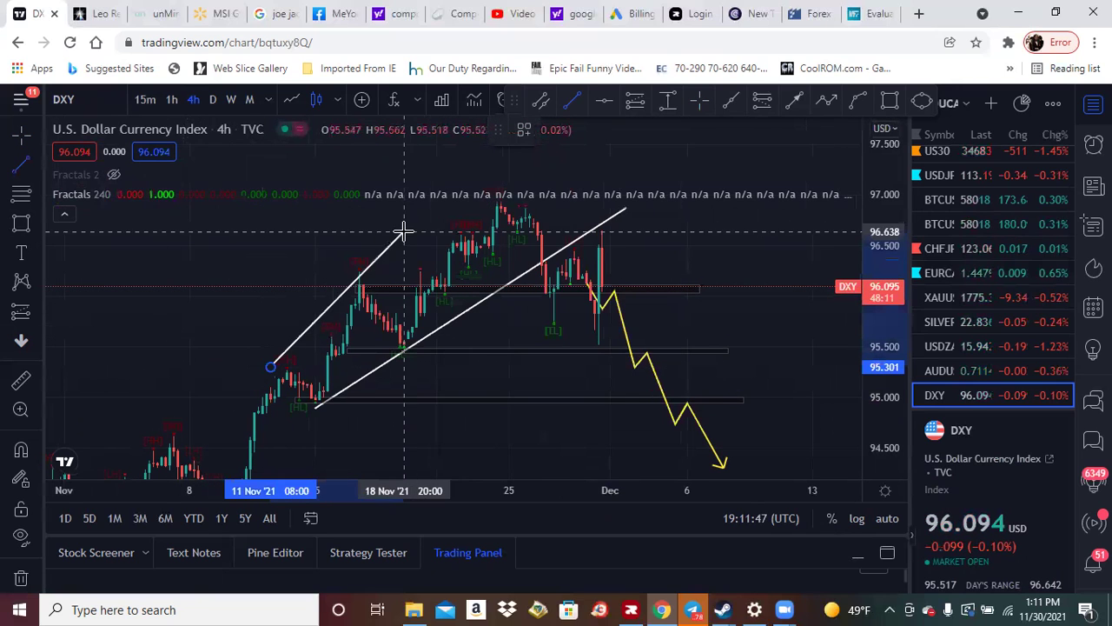
pyautogui.click(524, 180)
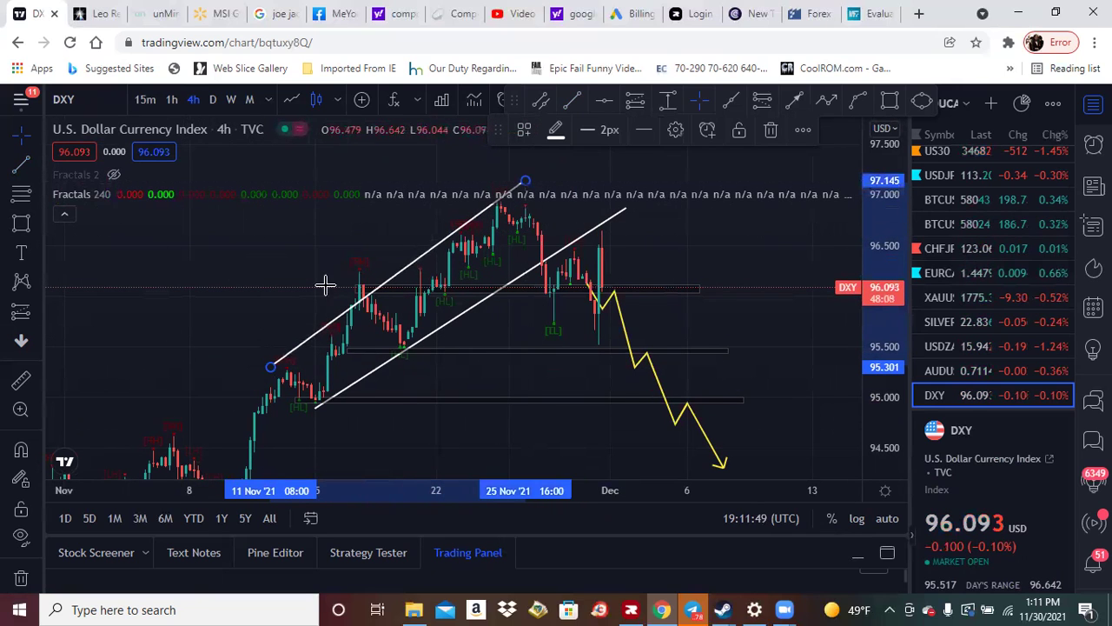
pyautogui.moveTo(269, 367); pyautogui.dragTo(258, 346)
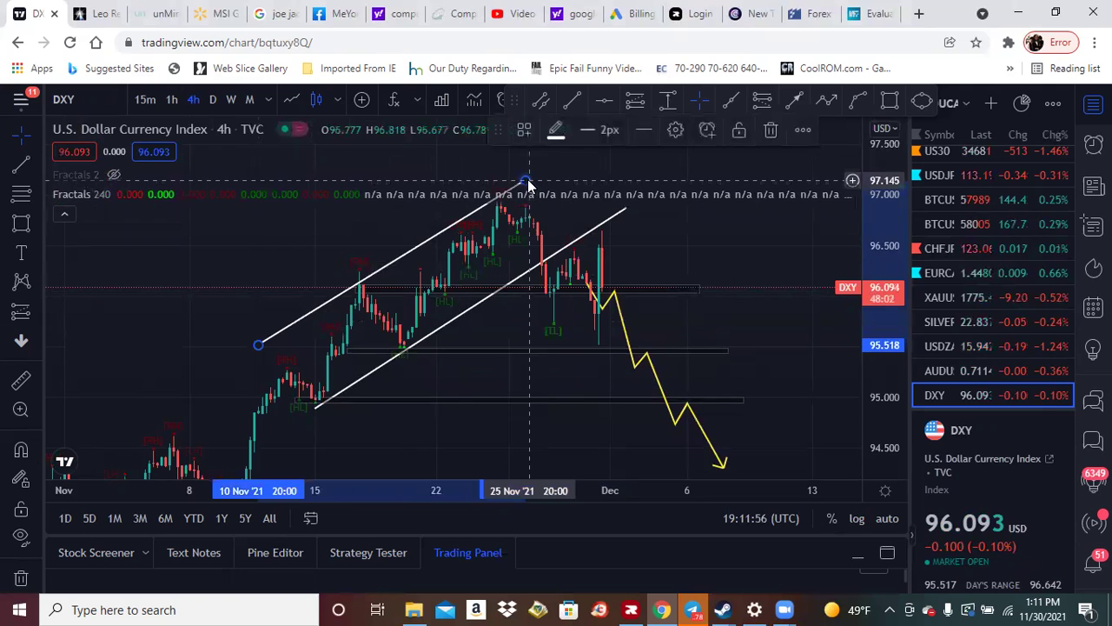
pyautogui.moveTo(528, 183); pyautogui.dragTo(582, 154)
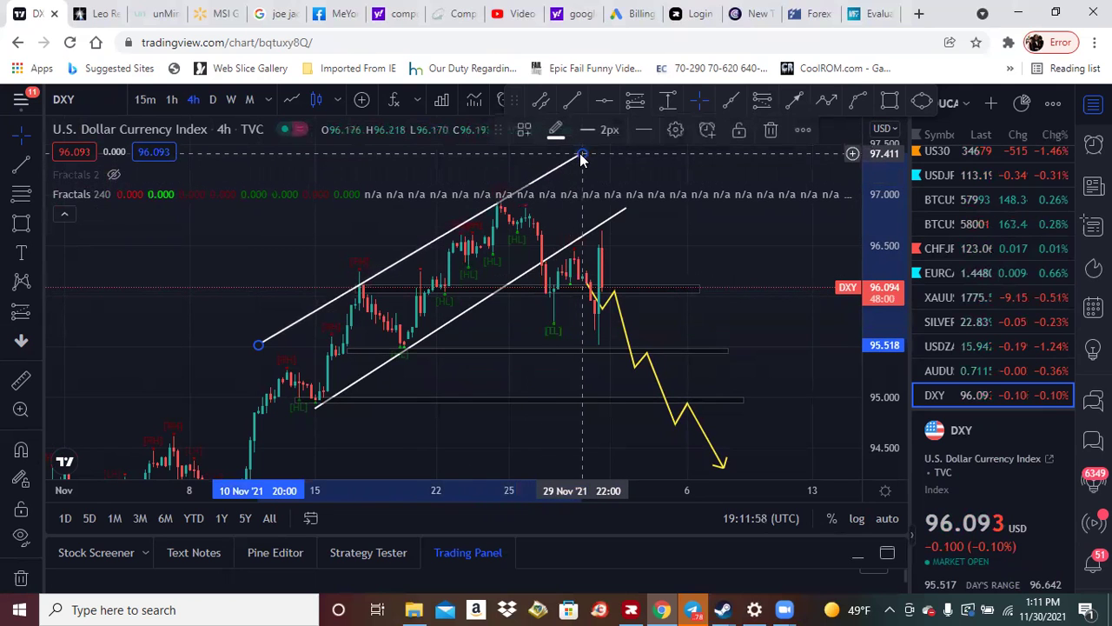
# - Switch the DXY chart to the weekly timeframe and display its prices as a line
pyautogui.click(335, 238)
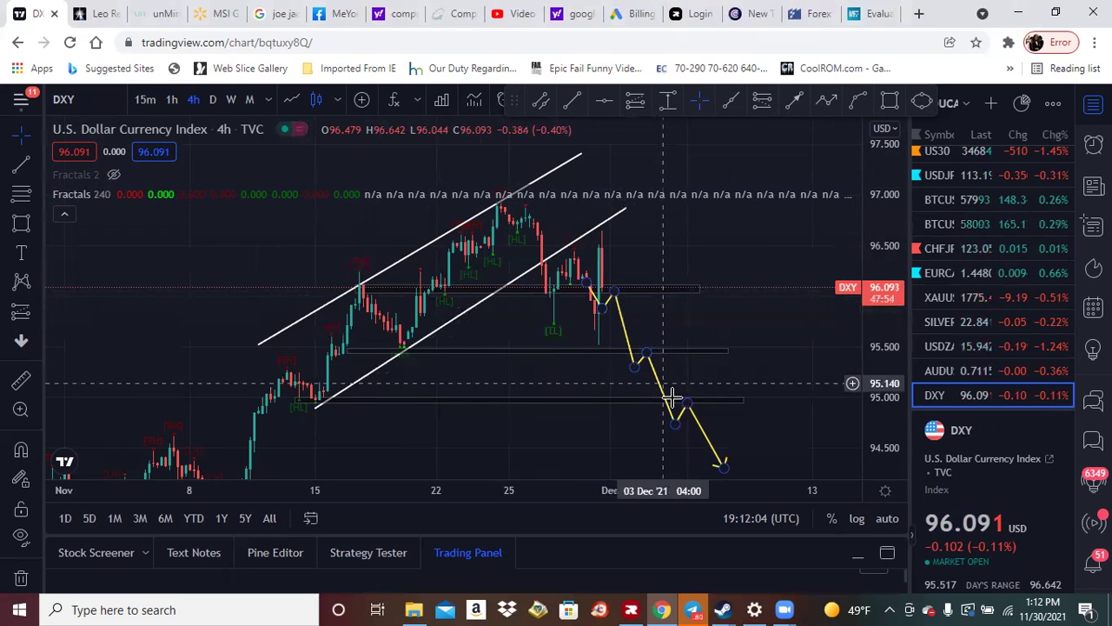
pyautogui.moveTo(206, 209); pyautogui.dragTo(192, 160)
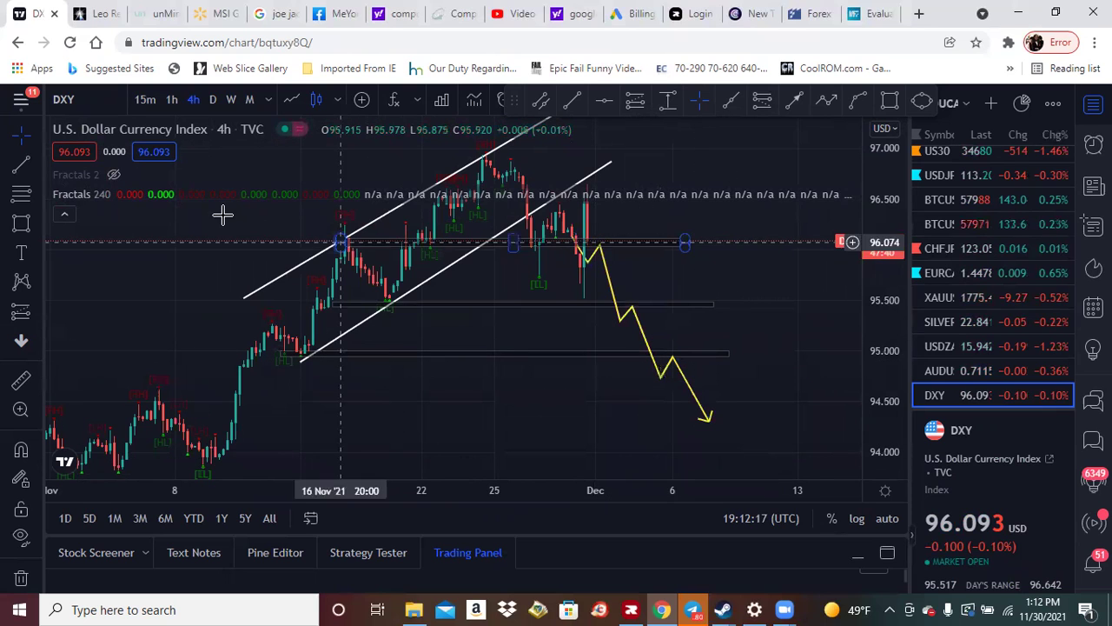
pyautogui.click(213, 100)
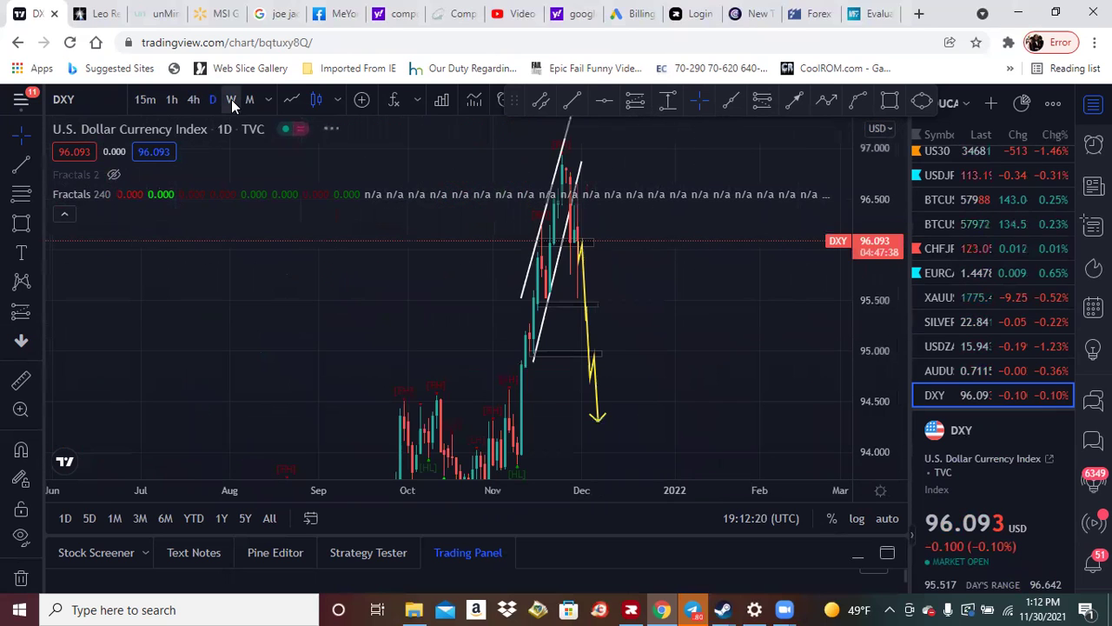
pyautogui.click(231, 99)
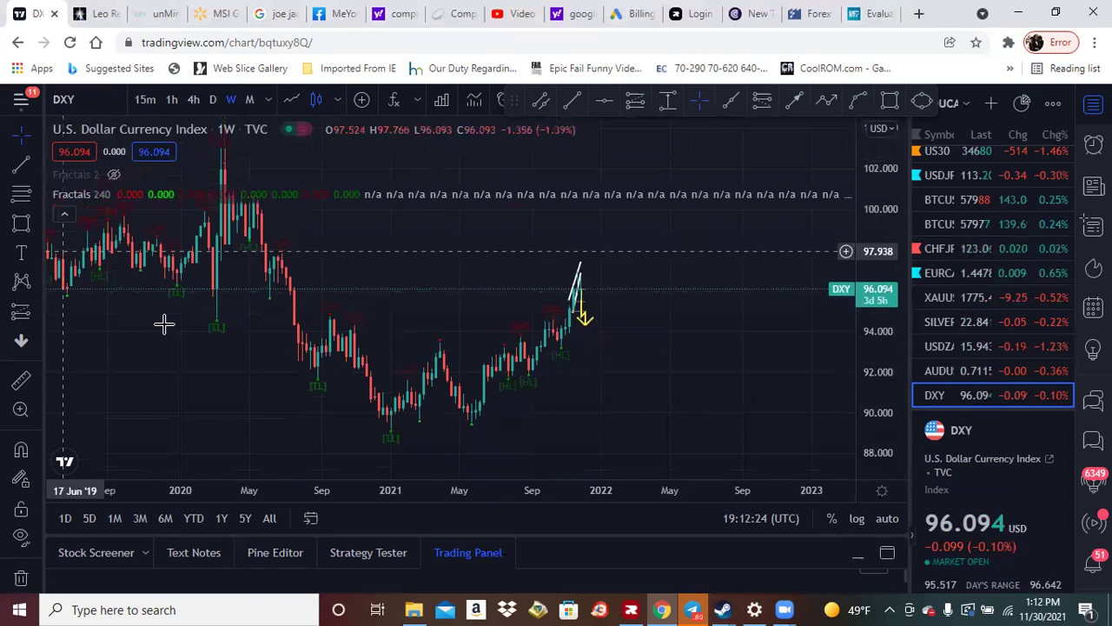
pyautogui.moveTo(210, 310); pyautogui.dragTo(353, 310)
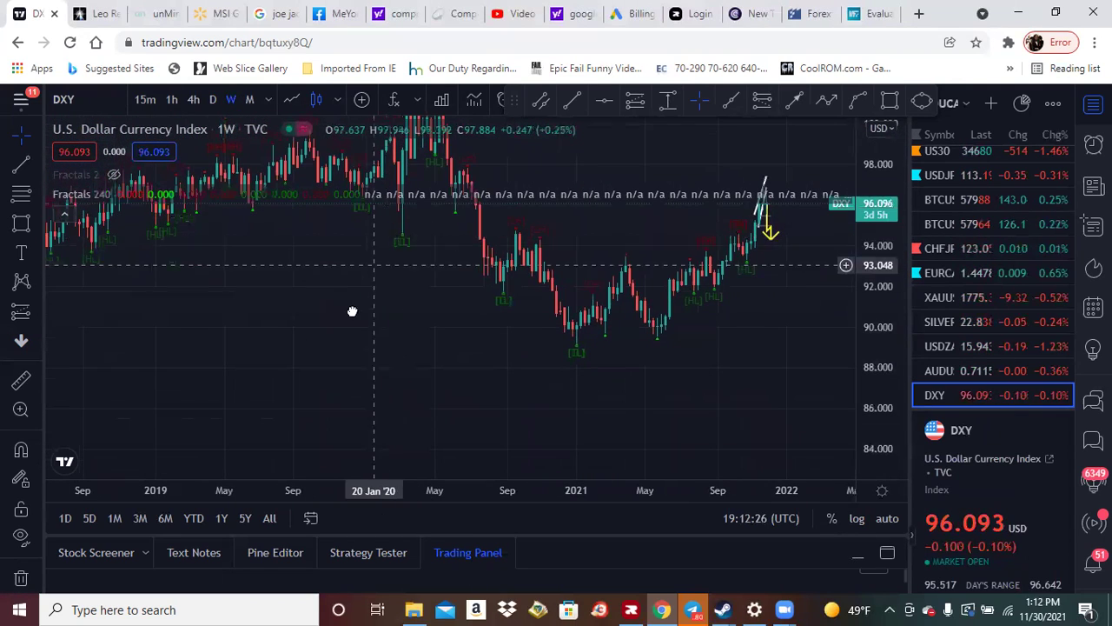
pyautogui.moveTo(870, 379); pyautogui.dragTo(871, 343)
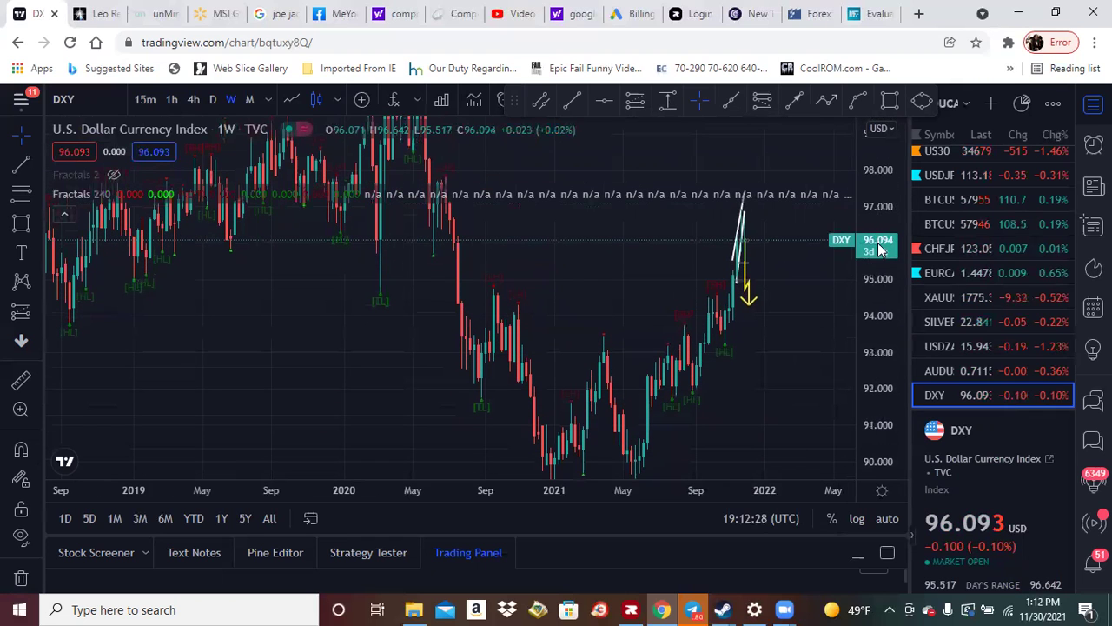
pyautogui.moveTo(406, 310); pyautogui.dragTo(378, 356)
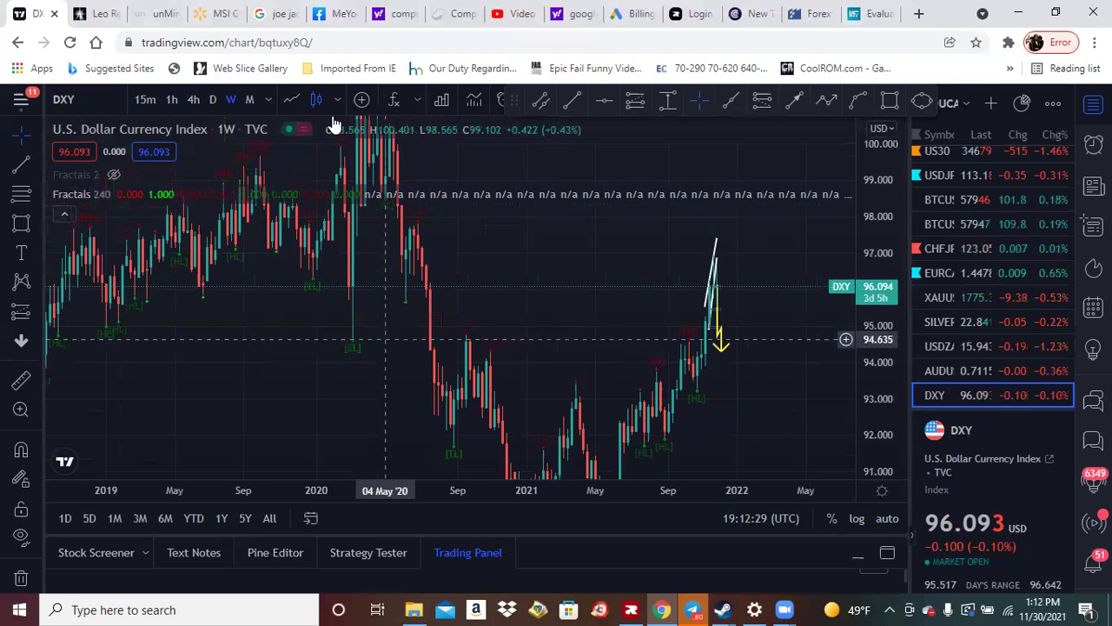
pyautogui.click(295, 98)
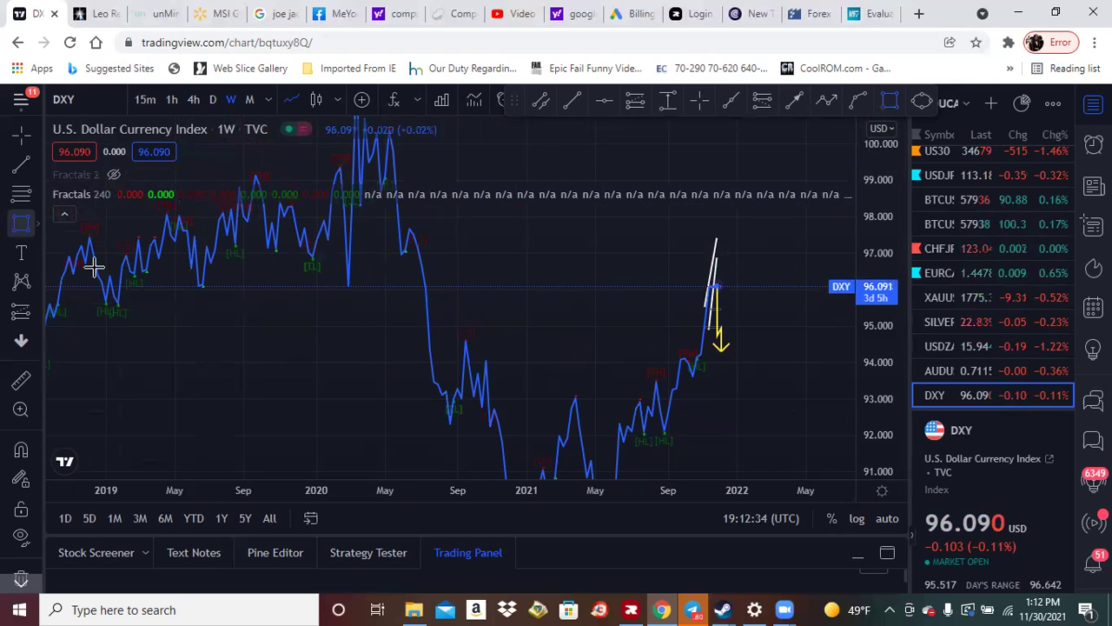
# - Draw a horizontal price zone from 18 February 2019 with its upper edge at about 96.447, and extend it past the DXY's current price
pyautogui.moveTo(130, 274); pyautogui.dragTo(607, 294)
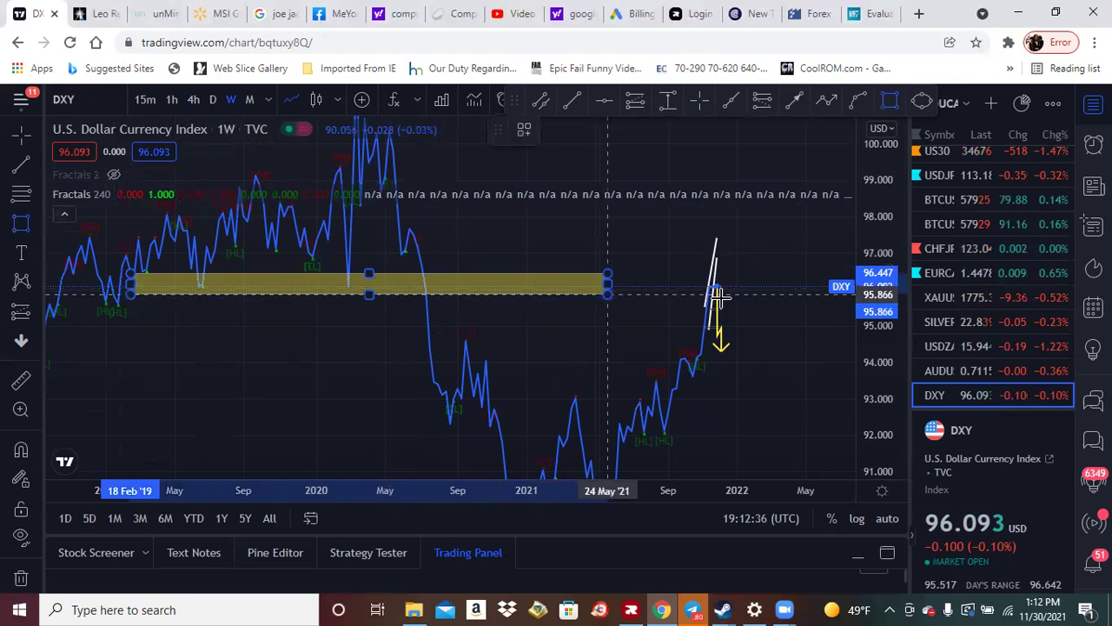
pyautogui.moveTo(717, 296); pyautogui.dragTo(796, 287)
pyautogui.click(459, 453)
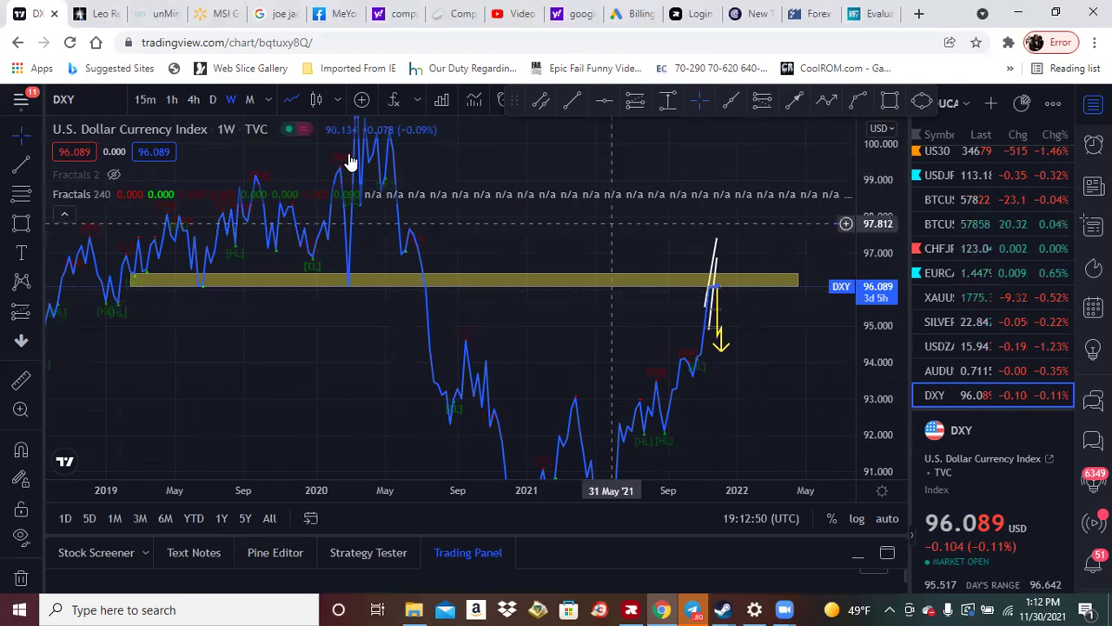
# - Return the DXY chart to the 4-hour timeframe with candles
pyautogui.click(214, 98)
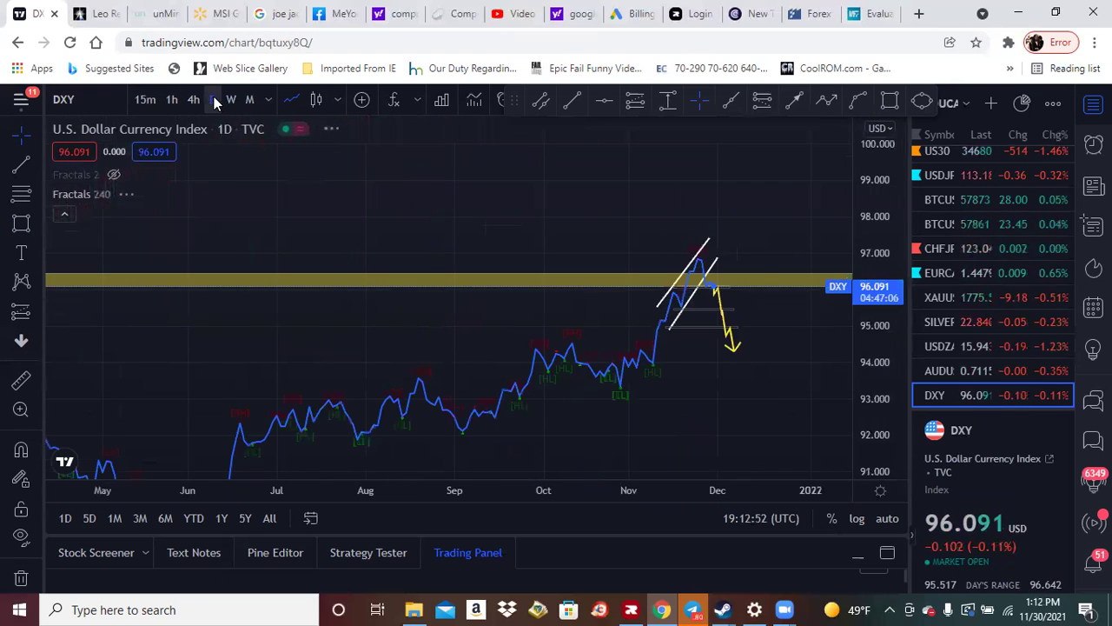
pyautogui.click(193, 101)
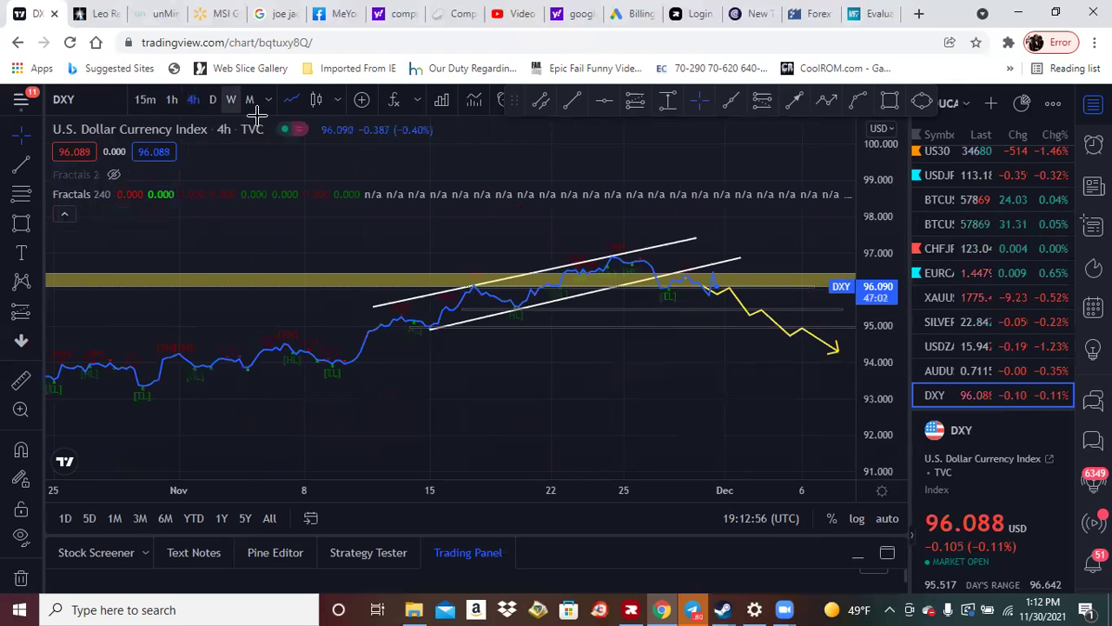
pyautogui.click(317, 100)
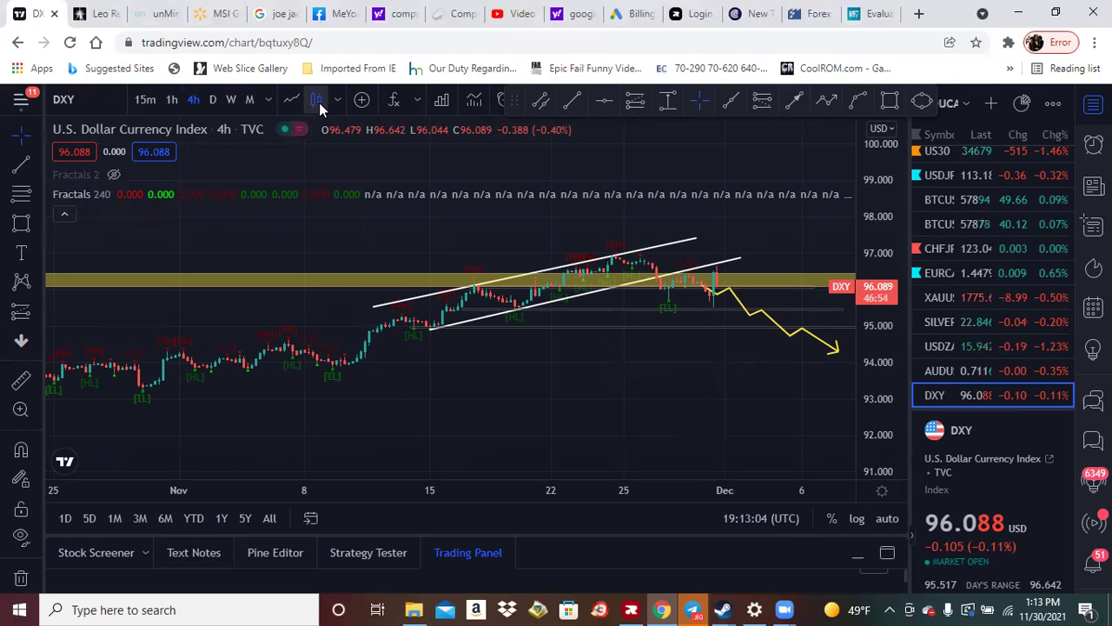
# - Remove and re-add the OANDA GBPUSD symbol in the watchlist, and open its chart
pyautogui.click(993, 109)
pyautogui.write('GBPUSD')
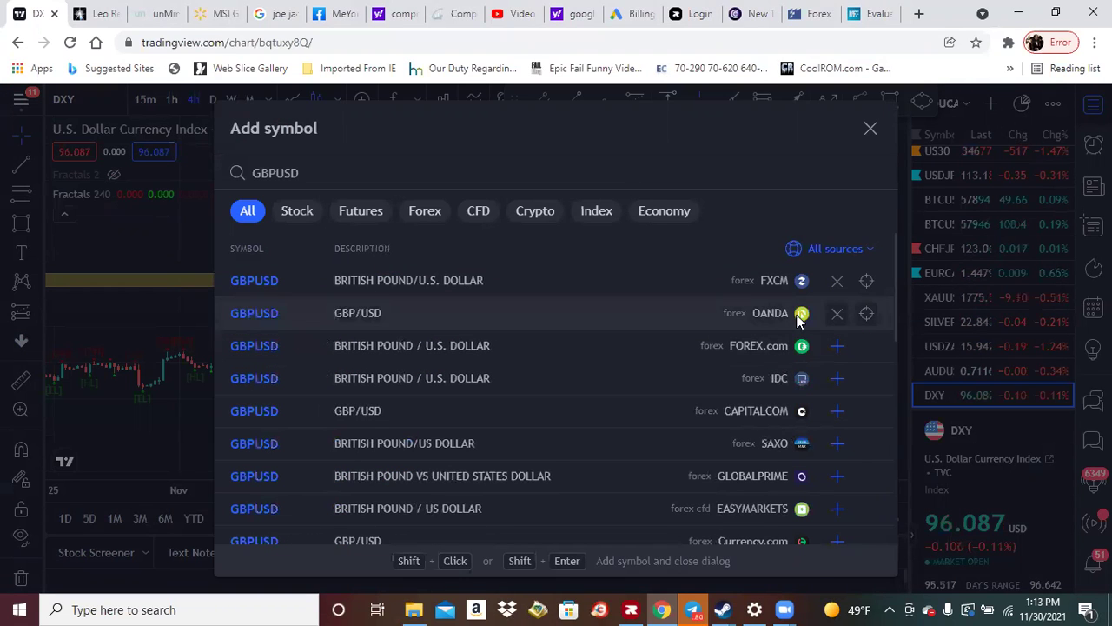
pyautogui.click(799, 320)
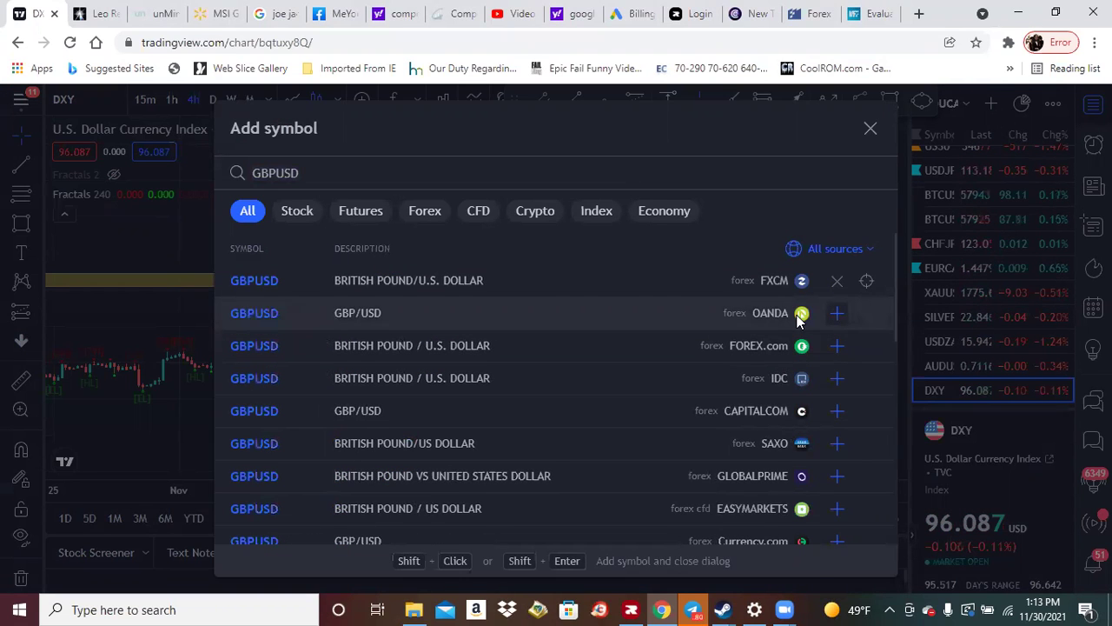
pyautogui.click(799, 320)
pyautogui.click(868, 127)
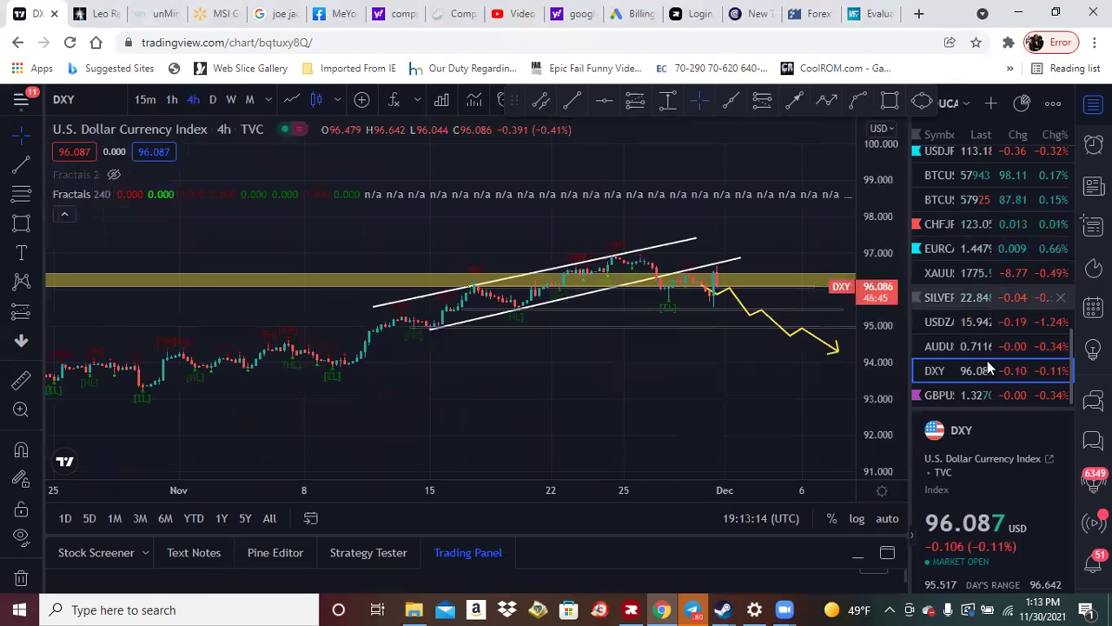
pyautogui.click(987, 394)
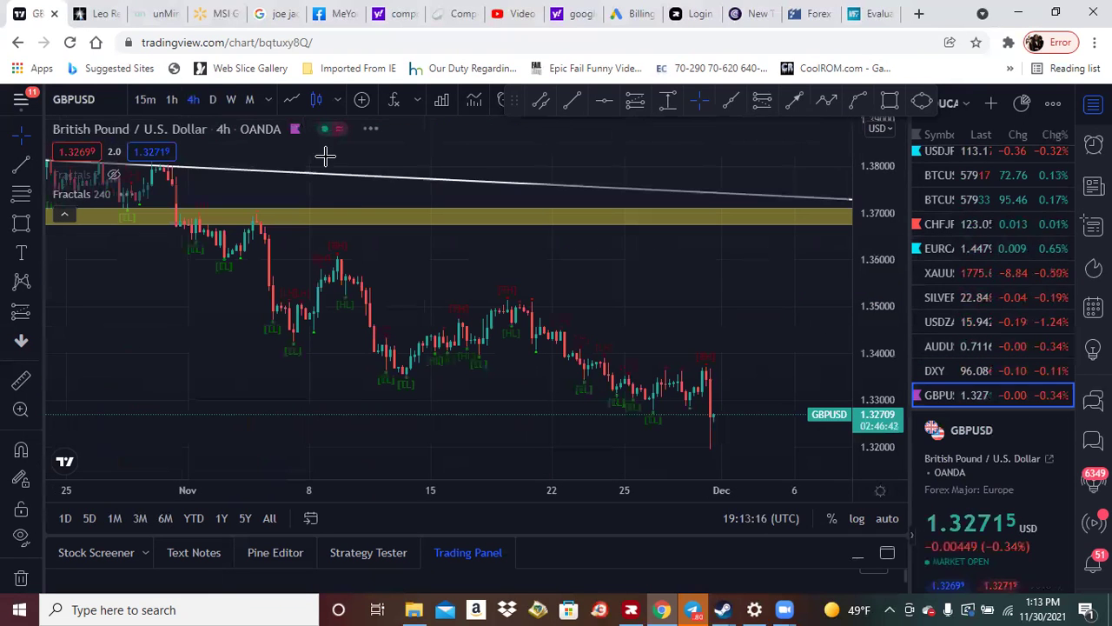
# - Examine GBPUSD's recent decline against its trend line and price zone on the weekly and 4-hour timeframes
pyautogui.click(233, 99)
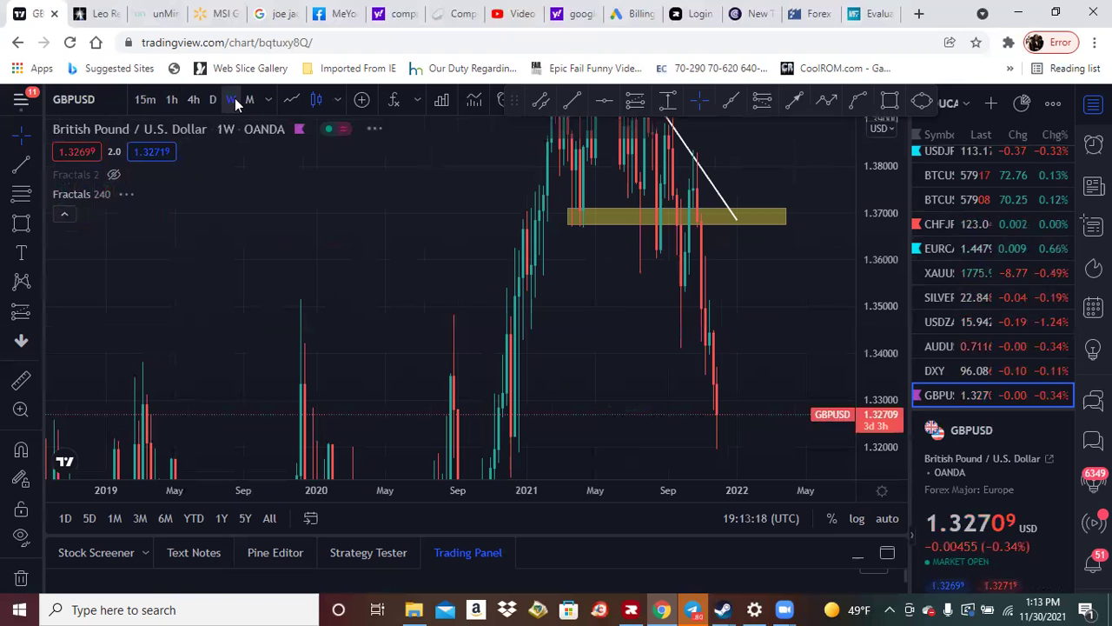
pyautogui.moveTo(882, 165); pyautogui.dragTo(874, 385)
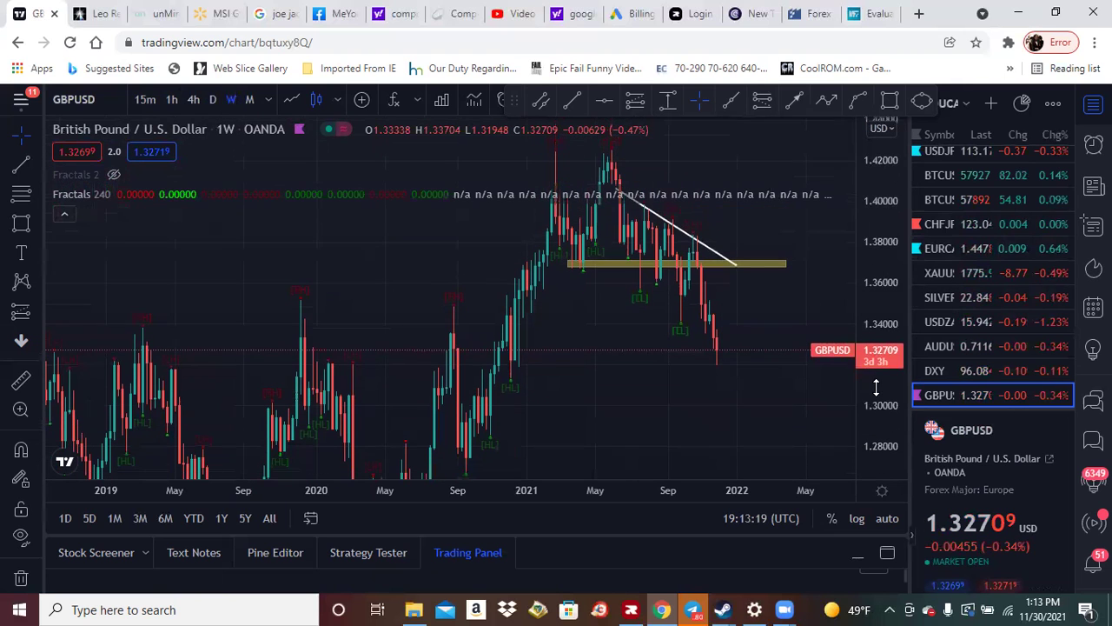
pyautogui.moveTo(534, 313); pyautogui.dragTo(479, 336)
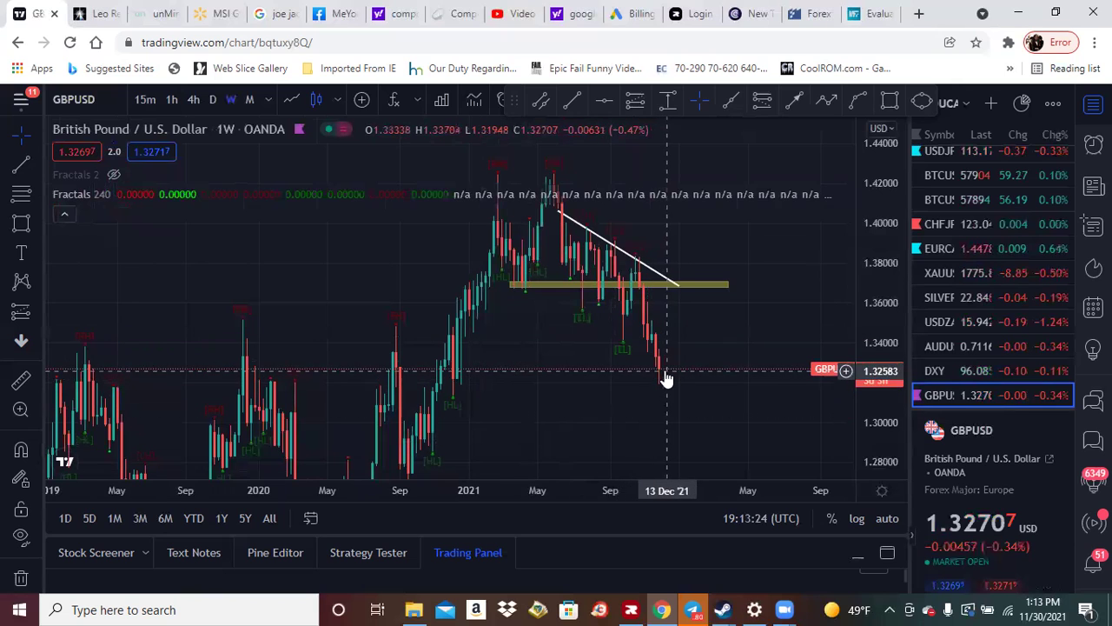
pyautogui.click(190, 100)
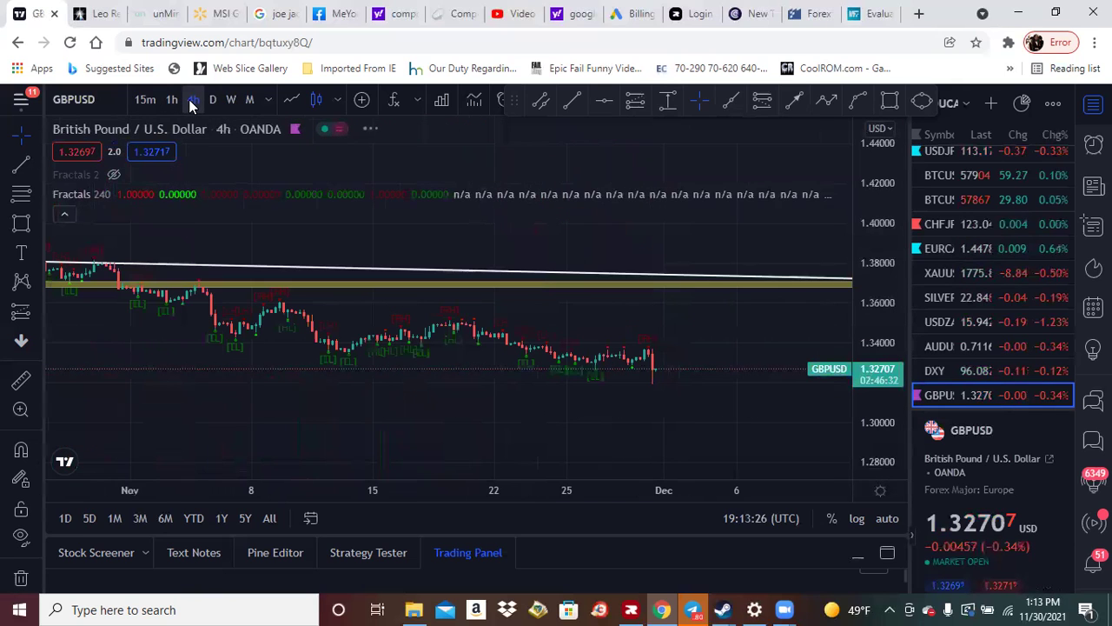
pyautogui.moveTo(876, 407); pyautogui.dragTo(870, 236)
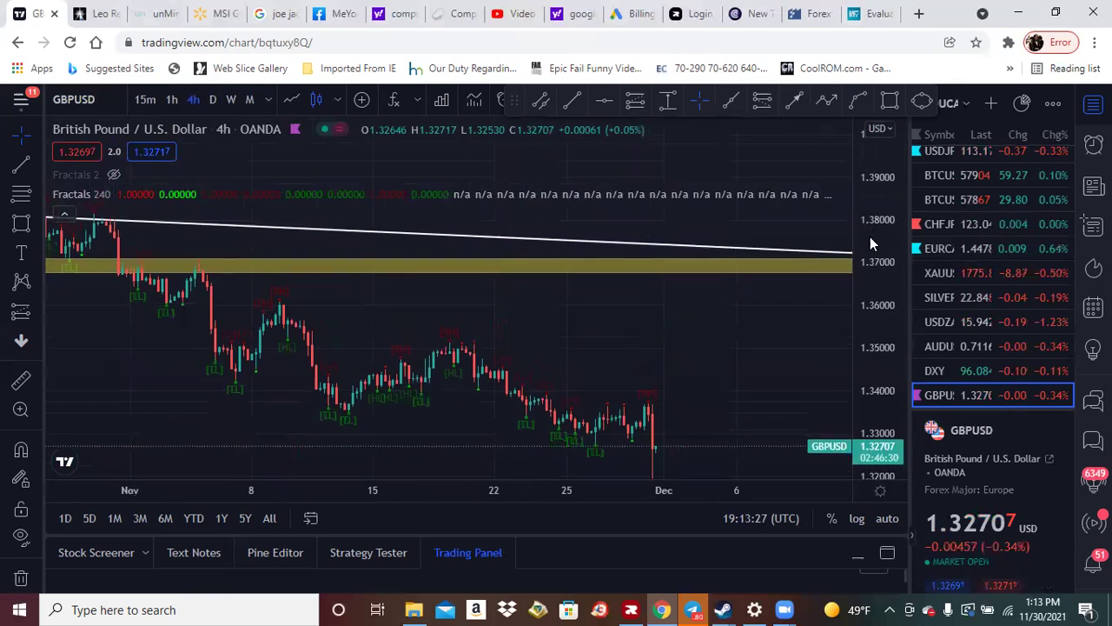
pyautogui.moveTo(644, 235); pyautogui.dragTo(643, 204)
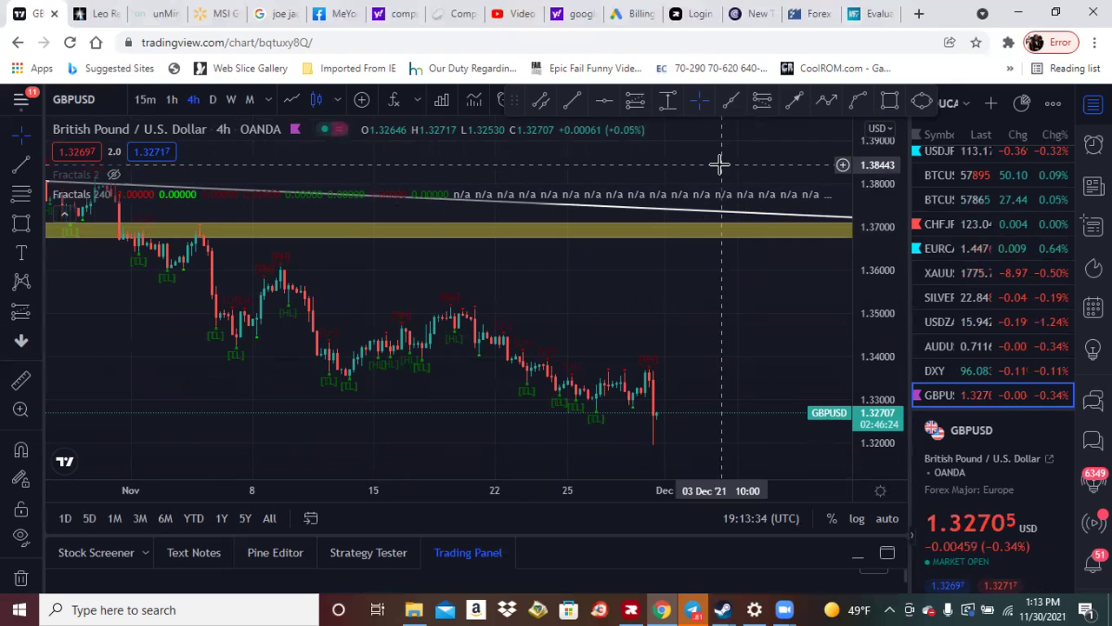
# - Add the FXCM EURUSD symbol to the watchlist and remove the OANDA EURUSD entry
pyautogui.click(991, 106)
pyautogui.write('EURU')
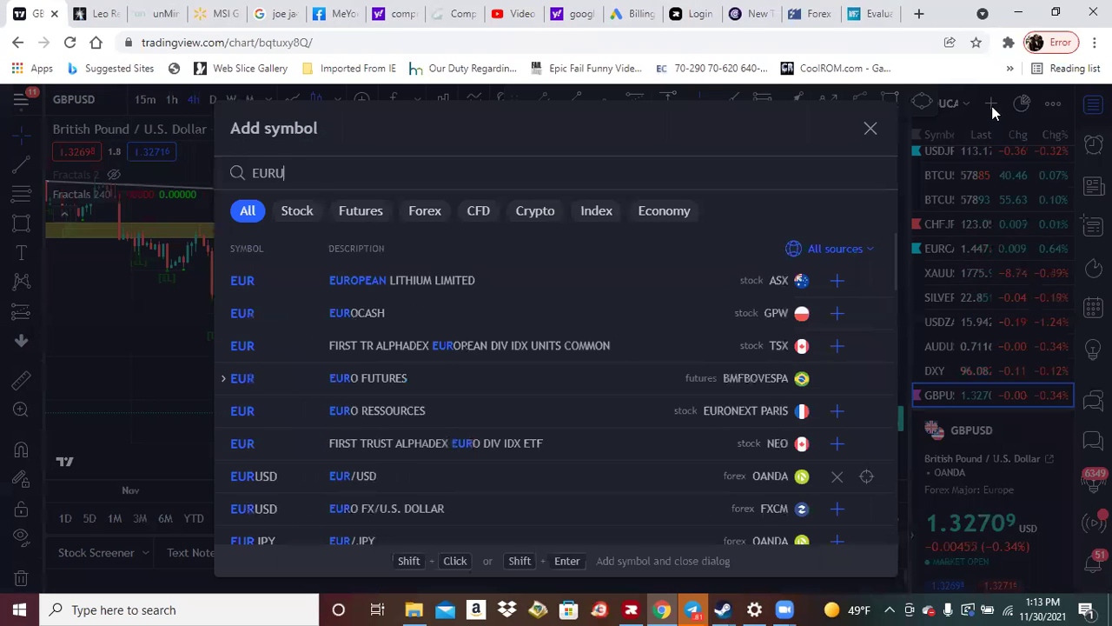
pyautogui.write('SD')
pyautogui.press('Return')
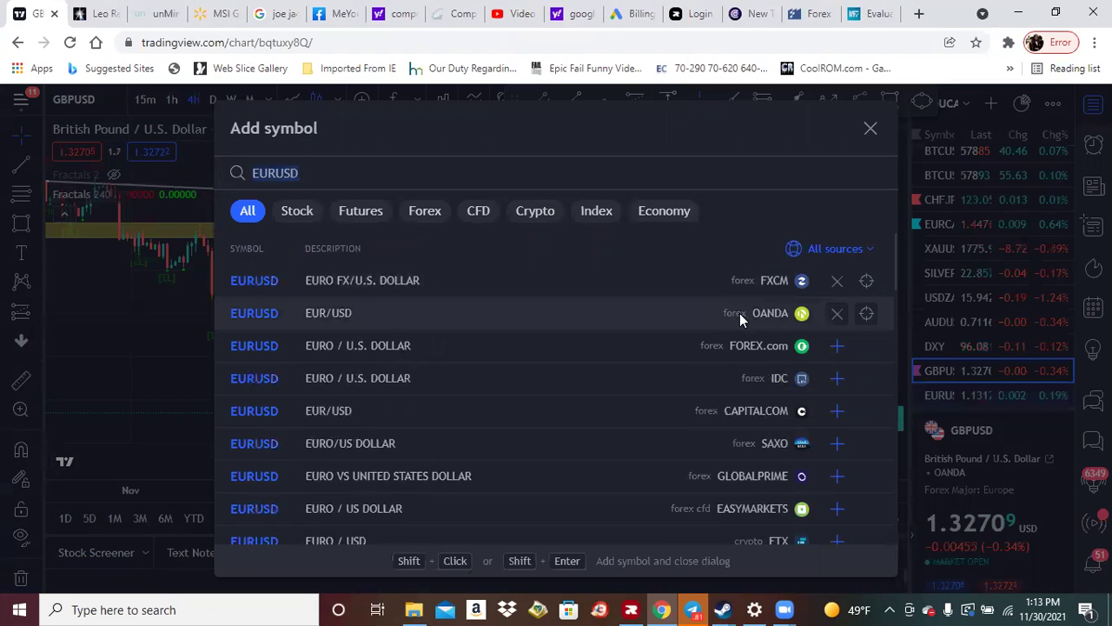
pyautogui.click(745, 315)
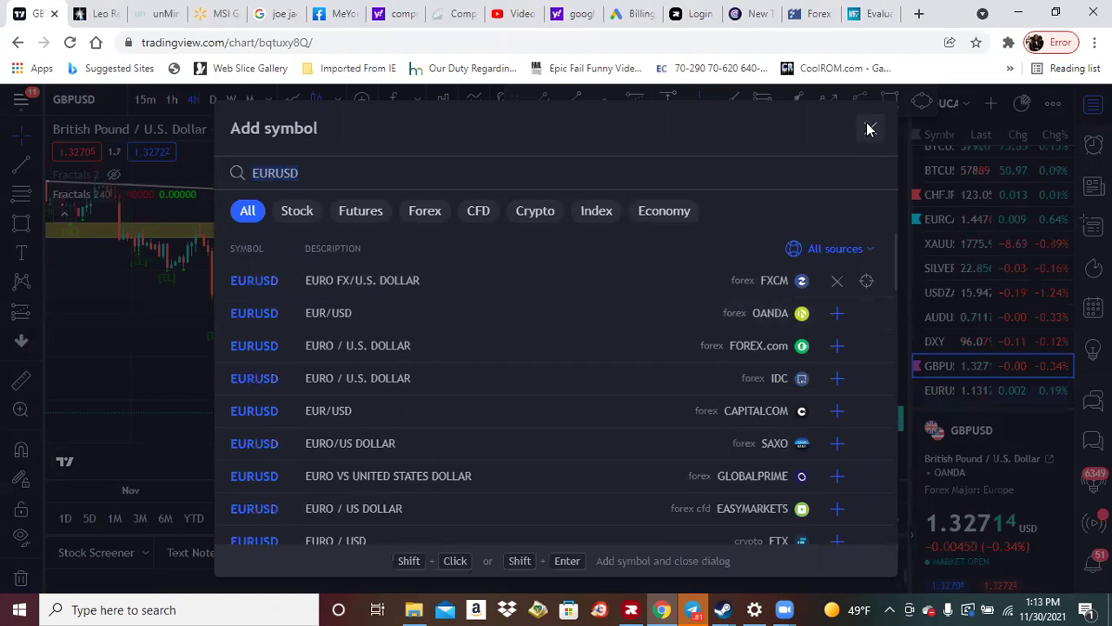
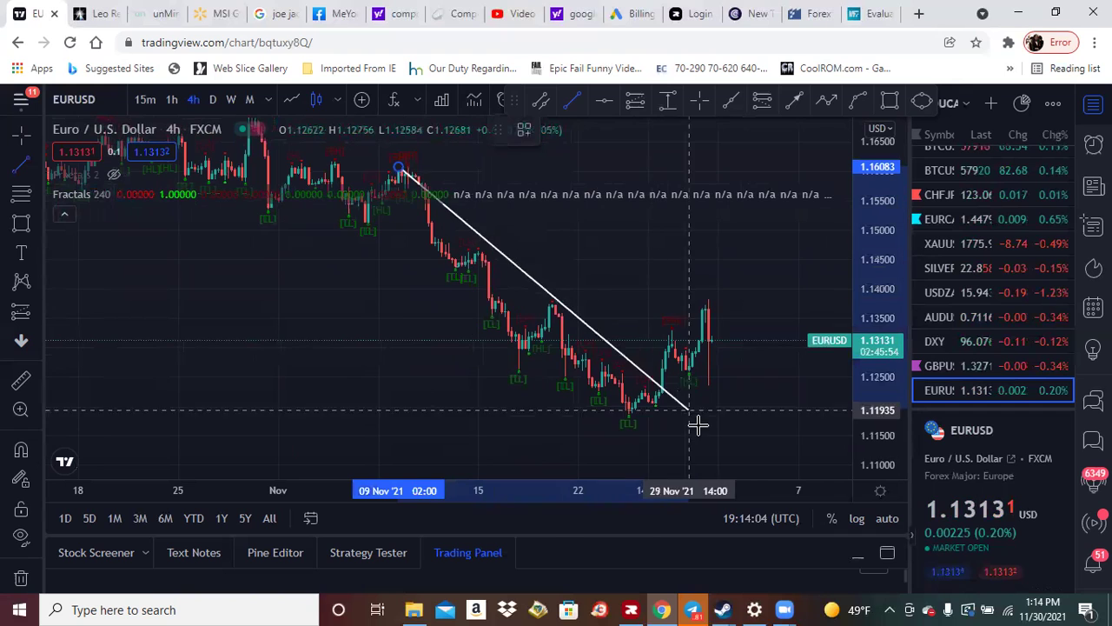
# - On the 4-hour EURUSD chart, draw a falling trend line above the highs from 9 November 2021 02:00 at about 1.16083 to about 1.11560
pyautogui.click(705, 432)
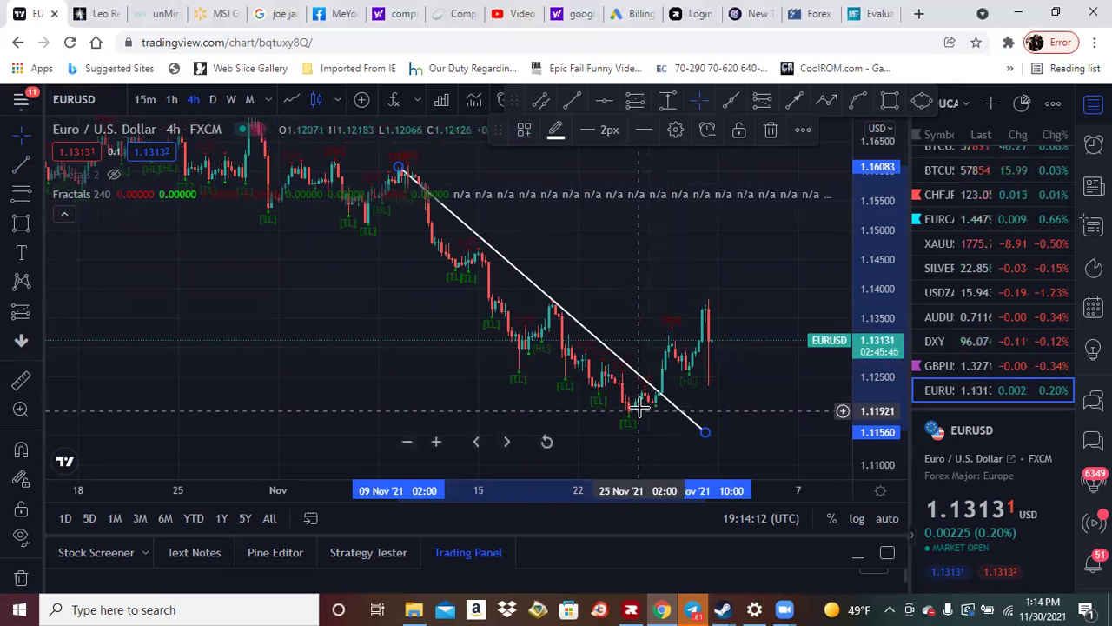
pyautogui.moveTo(404, 355); pyautogui.dragTo(389, 287)
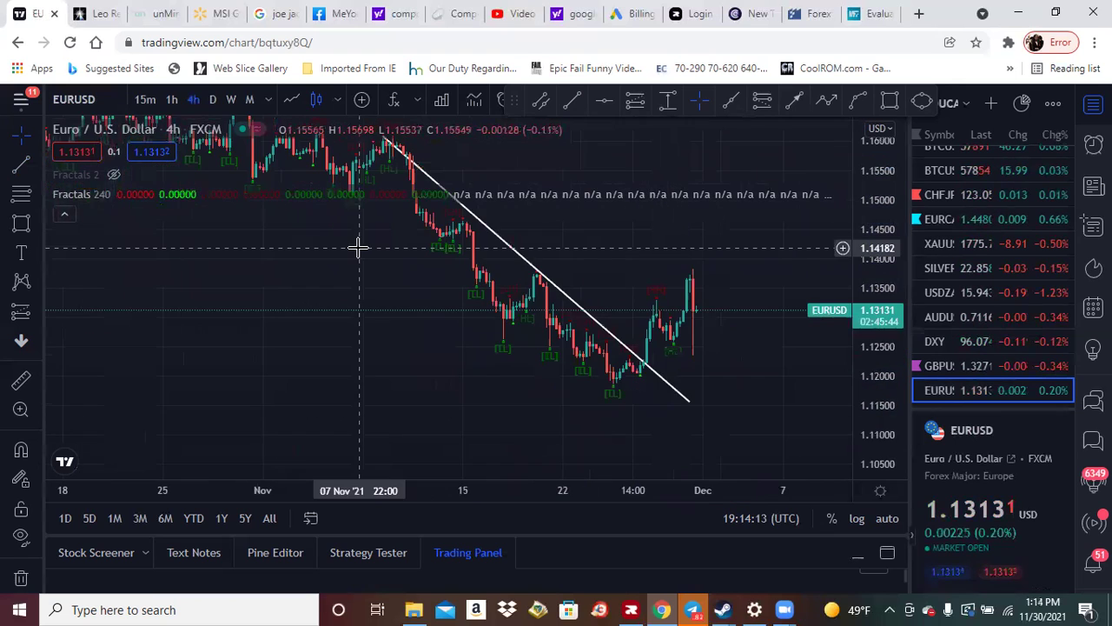
pyautogui.click(21, 224)
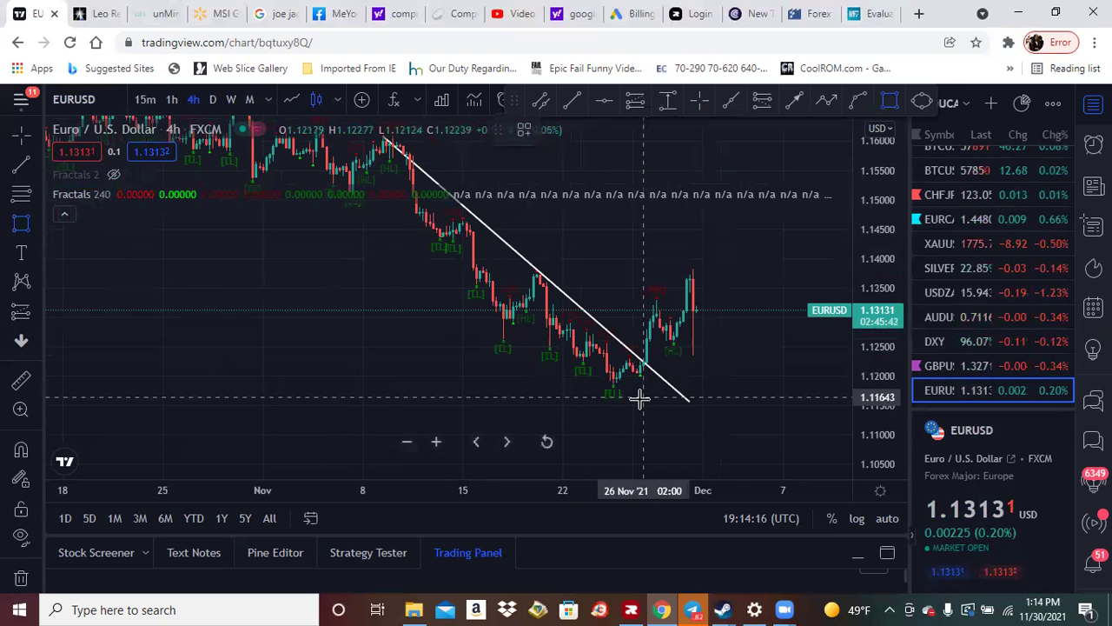
pyautogui.moveTo(641, 424)
pyautogui.mouseDown()
pyautogui.moveTo(446, 270)
pyautogui.moveTo(548, 437)
pyautogui.mouseUp()
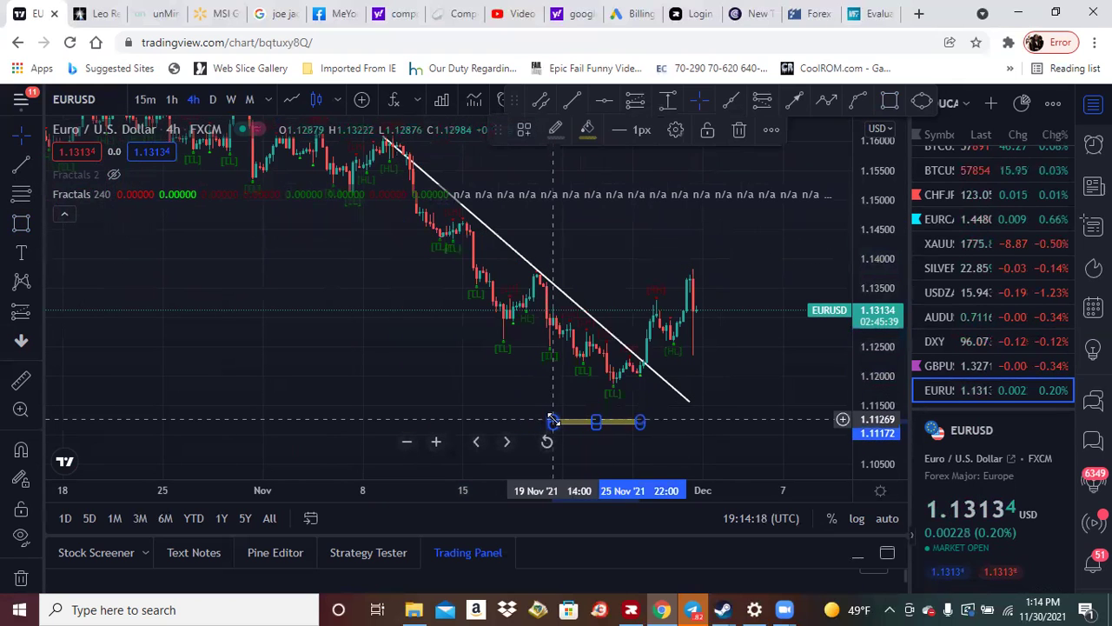
pyautogui.click(739, 129)
# - Draw a parallel trend line below the EURUSD lows from 5 November 2021 at about 1.15140 to 25 November 14:00 at about 1.11005
pyautogui.click(19, 163)
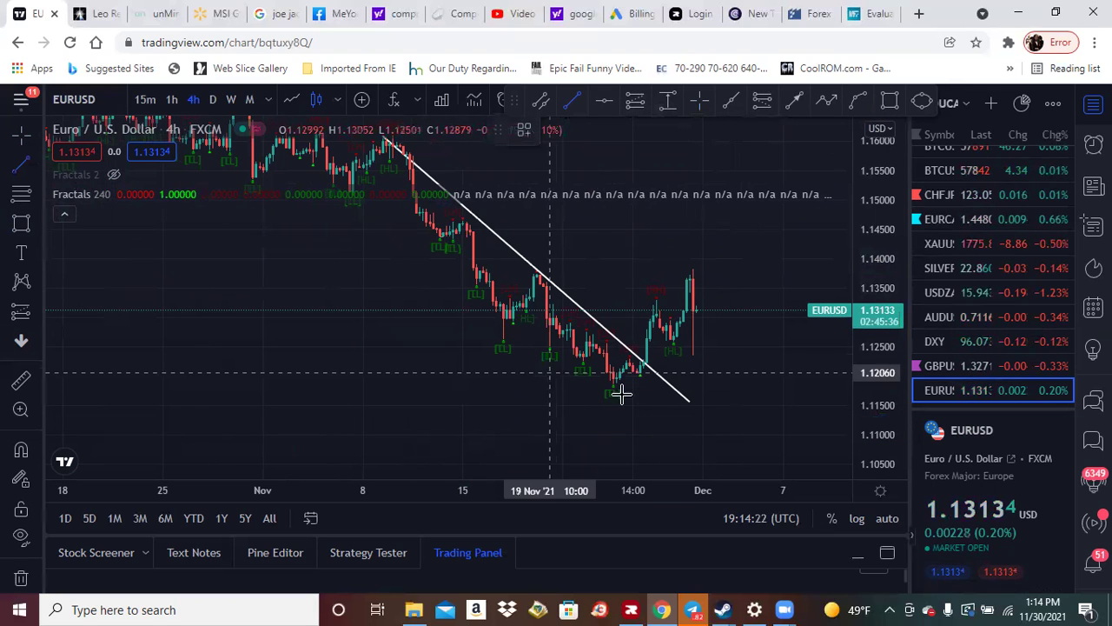
pyautogui.moveTo(633, 414); pyautogui.dragTo(356, 169)
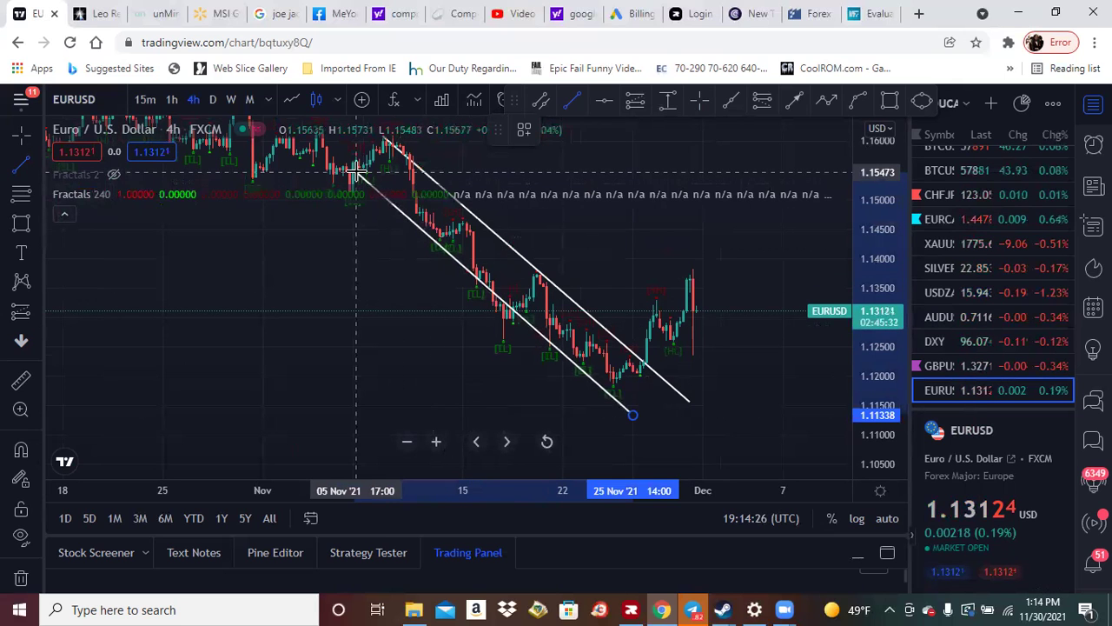
pyautogui.moveTo(492, 310); pyautogui.dragTo(480, 320)
pyautogui.moveTo(545, 363)
pyautogui.mouseDown()
pyautogui.moveTo(524, 370)
pyautogui.moveTo(546, 380)
pyautogui.mouseUp()
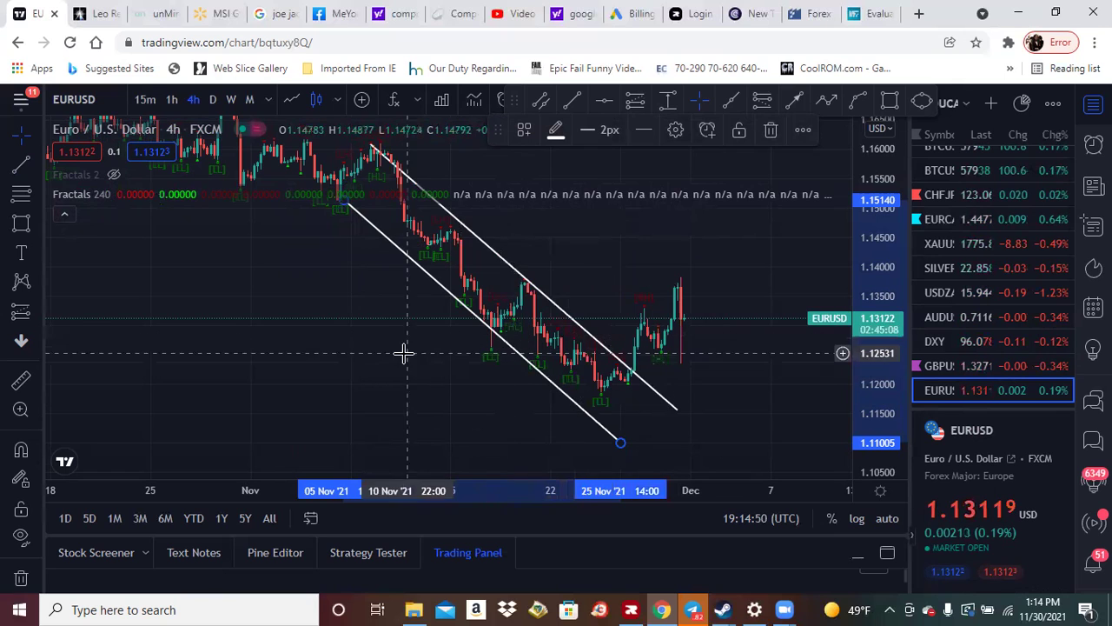
pyautogui.moveTo(332, 379); pyautogui.dragTo(361, 428)
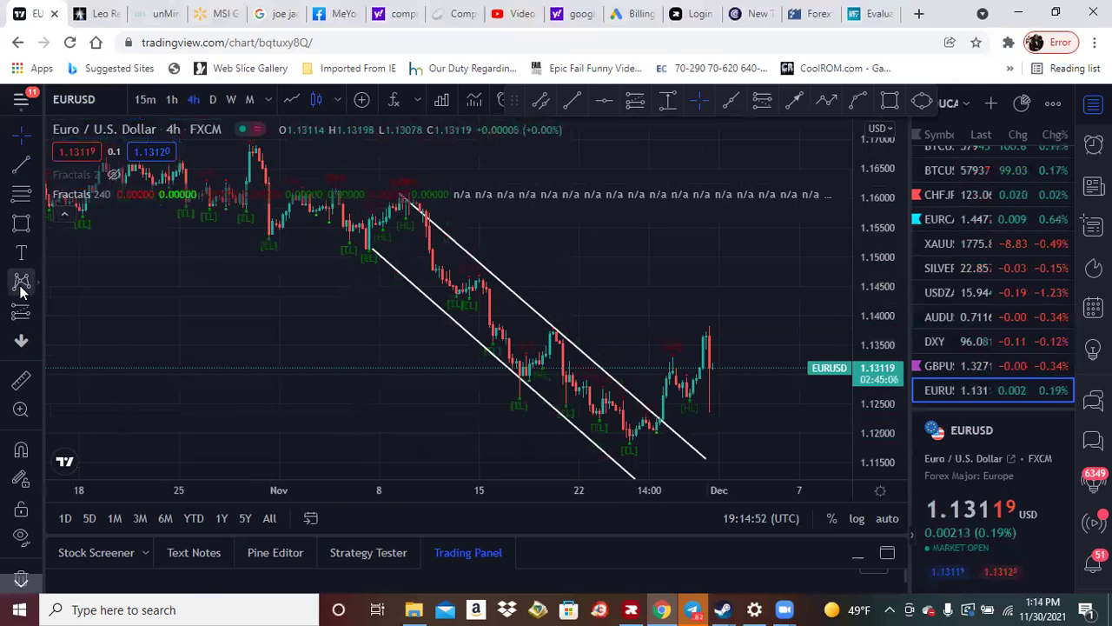
# - Draw a rectangle zone on the 4-hour EURUSD chart from 27 October 2021 09:00 at about 1.15306 to 8 December 10:00 at about 1.15140
pyautogui.click(16, 225)
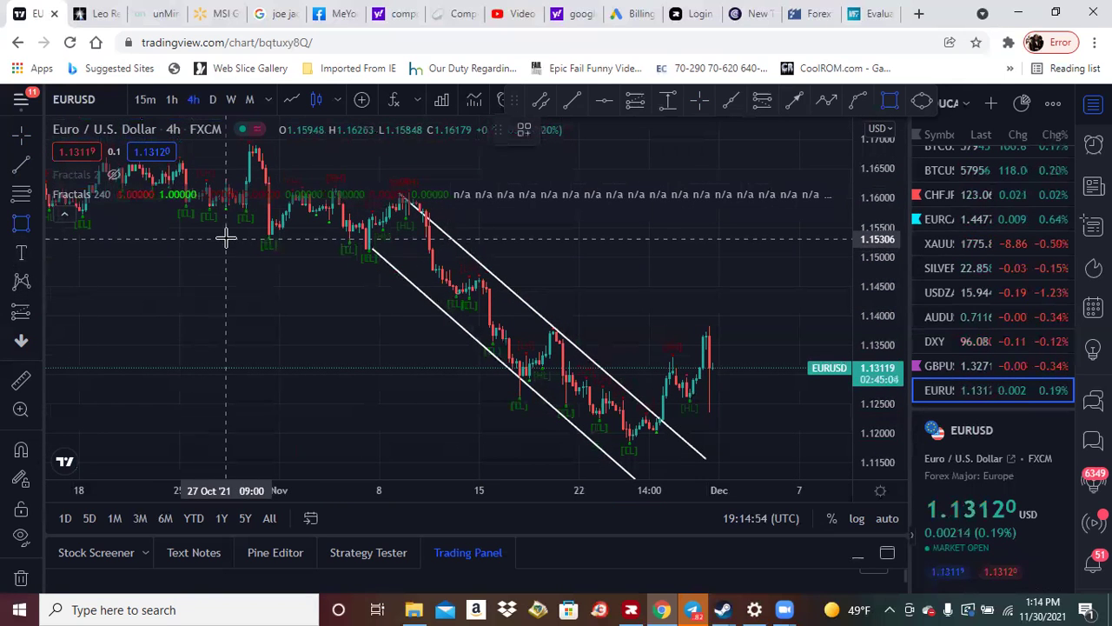
pyautogui.click(225, 240)
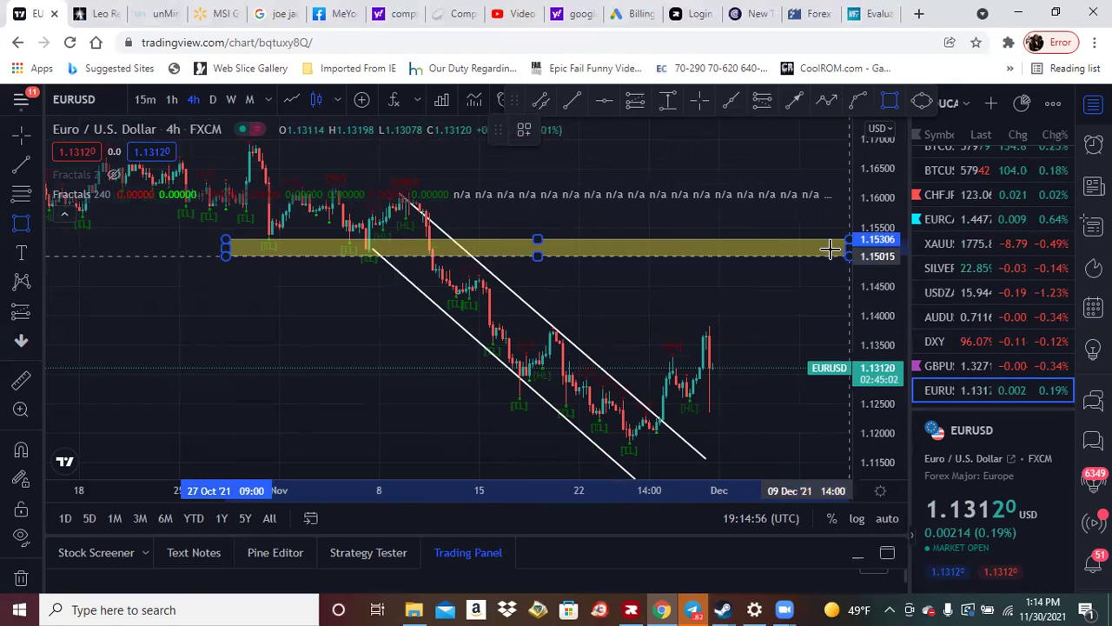
pyautogui.click(826, 248)
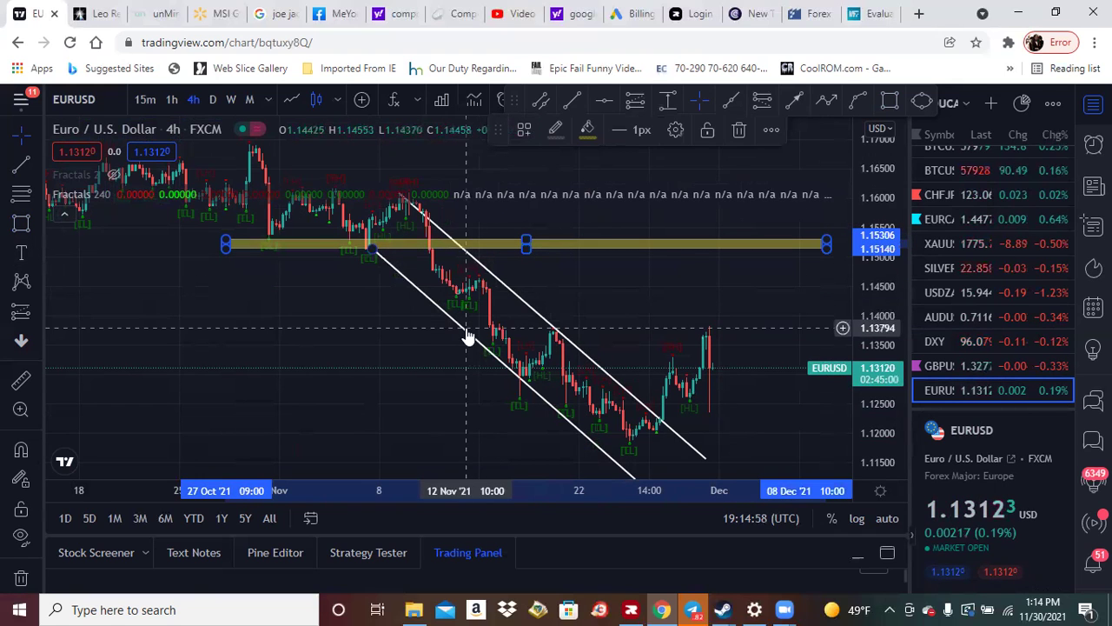
# - Draw a second EURUSD rectangle zone from 8 November 2021 14:00 at about 1.14335 to 7 December 10:00 at about 1.14141
pyautogui.click(19, 226)
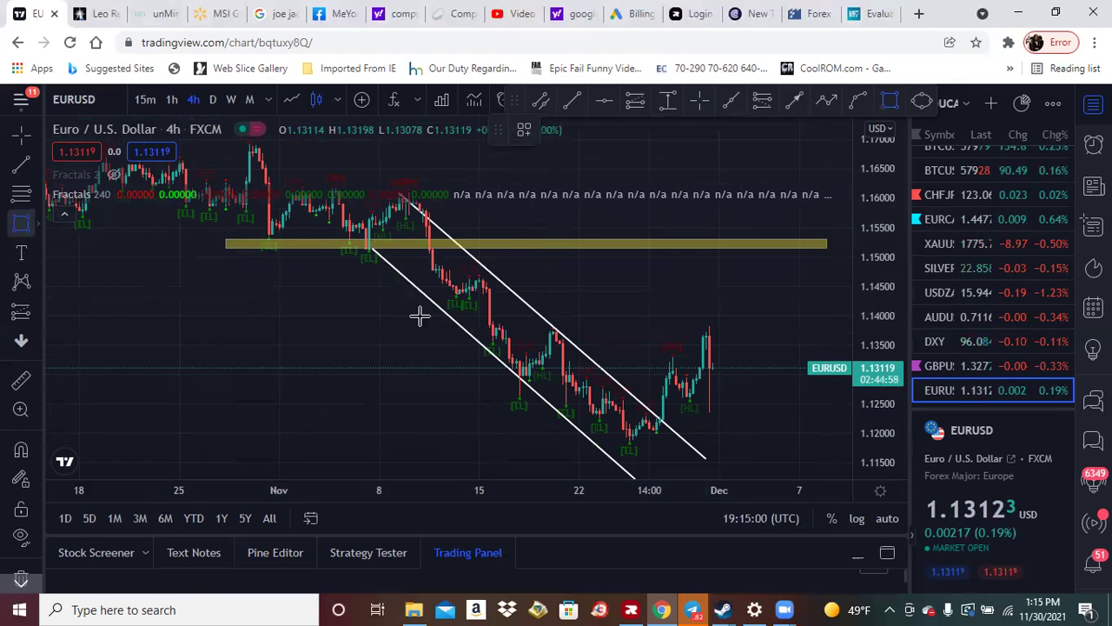
pyautogui.click(389, 298)
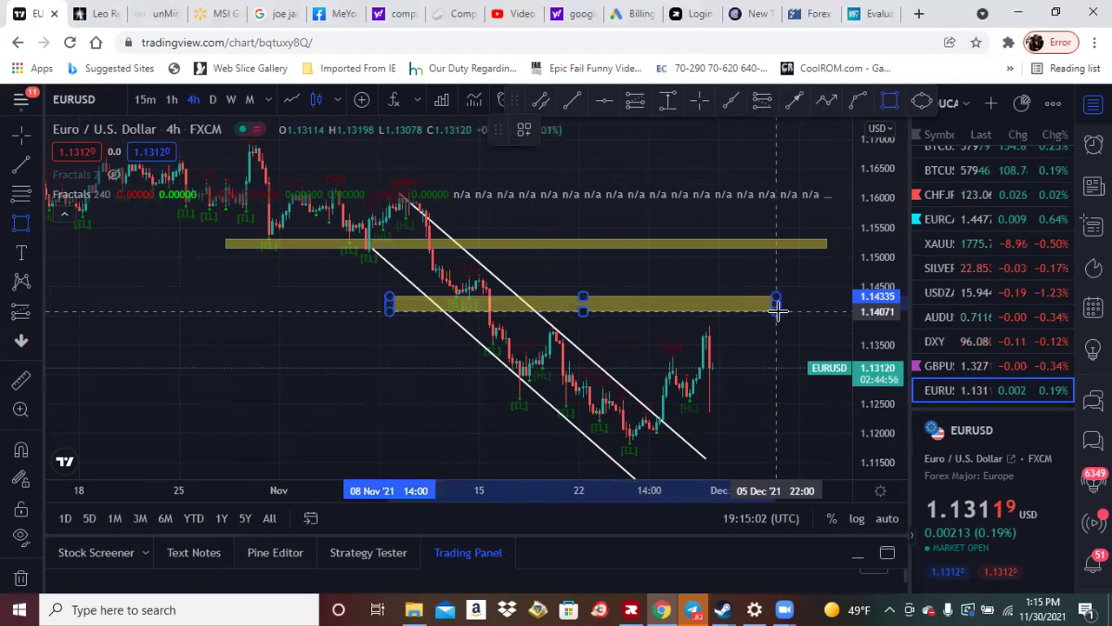
pyautogui.click(806, 304)
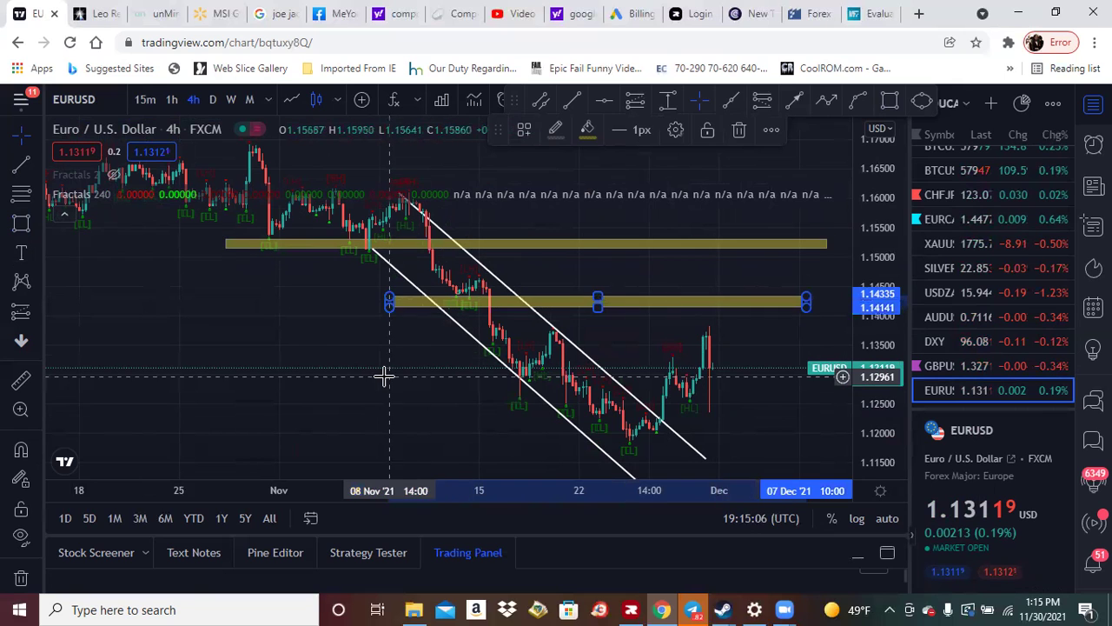
pyautogui.click(287, 275)
# - Draw a thin EURUSD rectangle zone from 16 November 2021 18:00 at about 1.12934 to 6 December 18:00 at about 1.12850
pyautogui.hscroll(3, 330, 281)
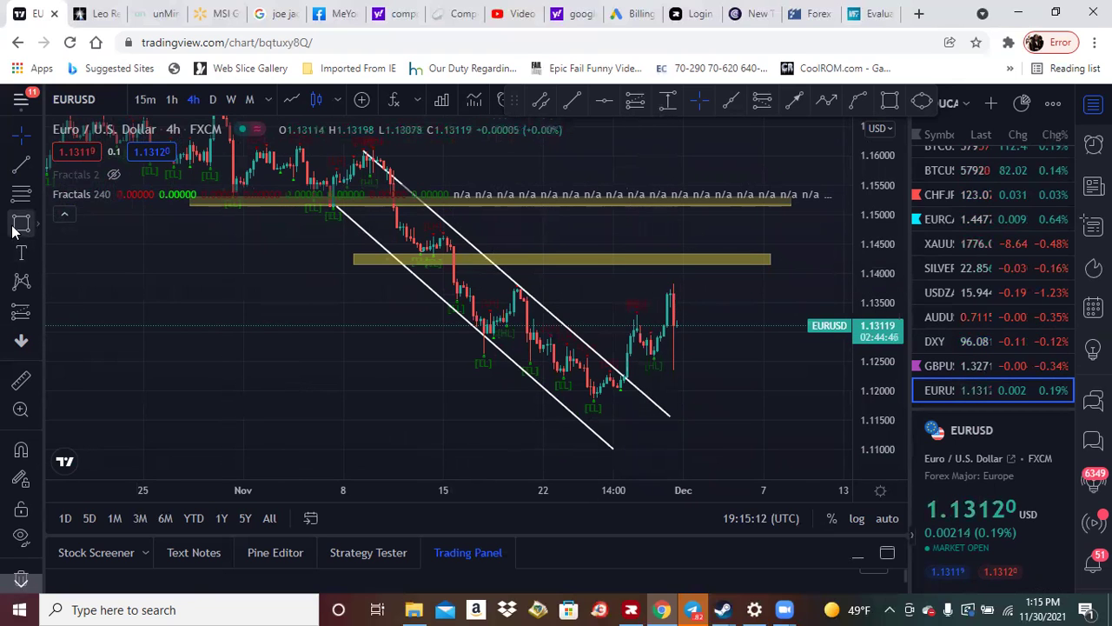
pyautogui.click(477, 335)
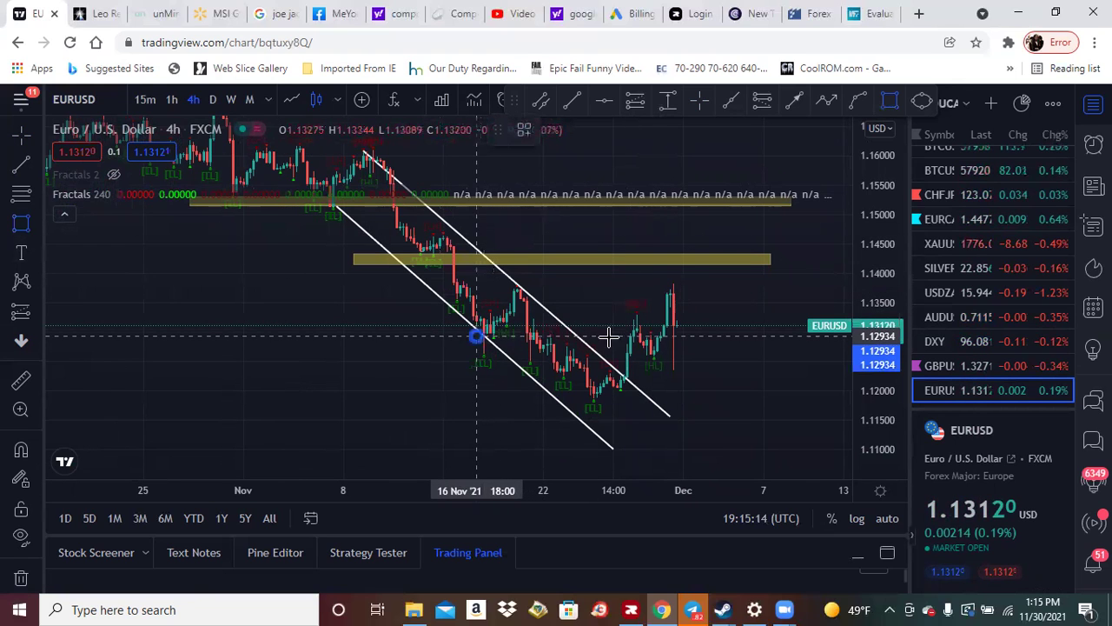
pyautogui.click(756, 339)
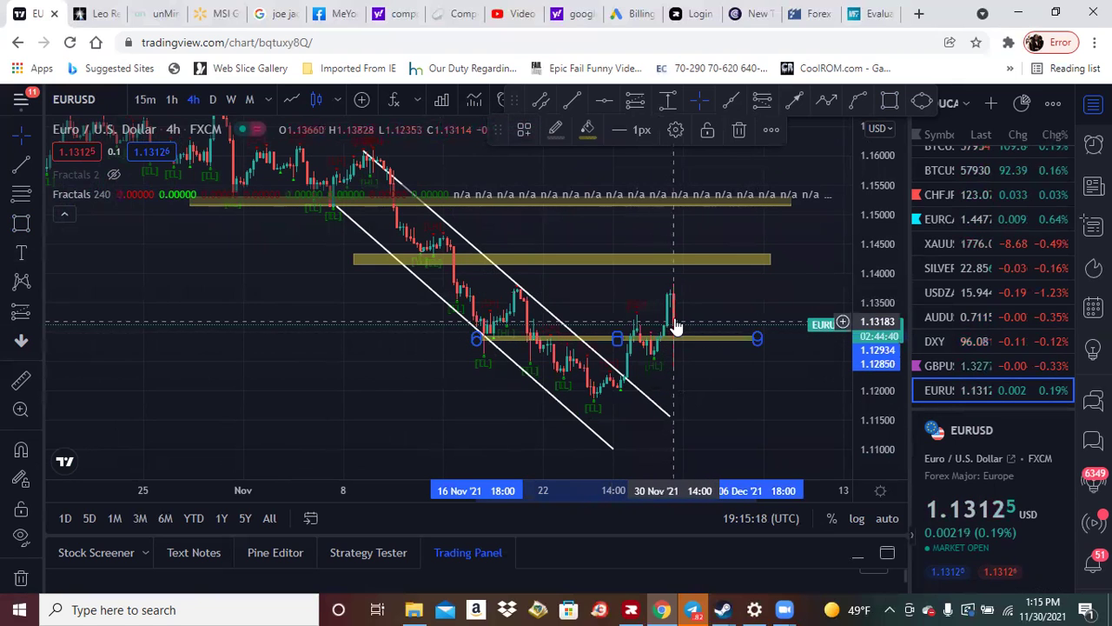
# - On the daily EURUSD chart, draw a rectangle zone from 6 October 2021 to 14 January 2022 with its lower edge at about 1.16515
pyautogui.click(215, 99)
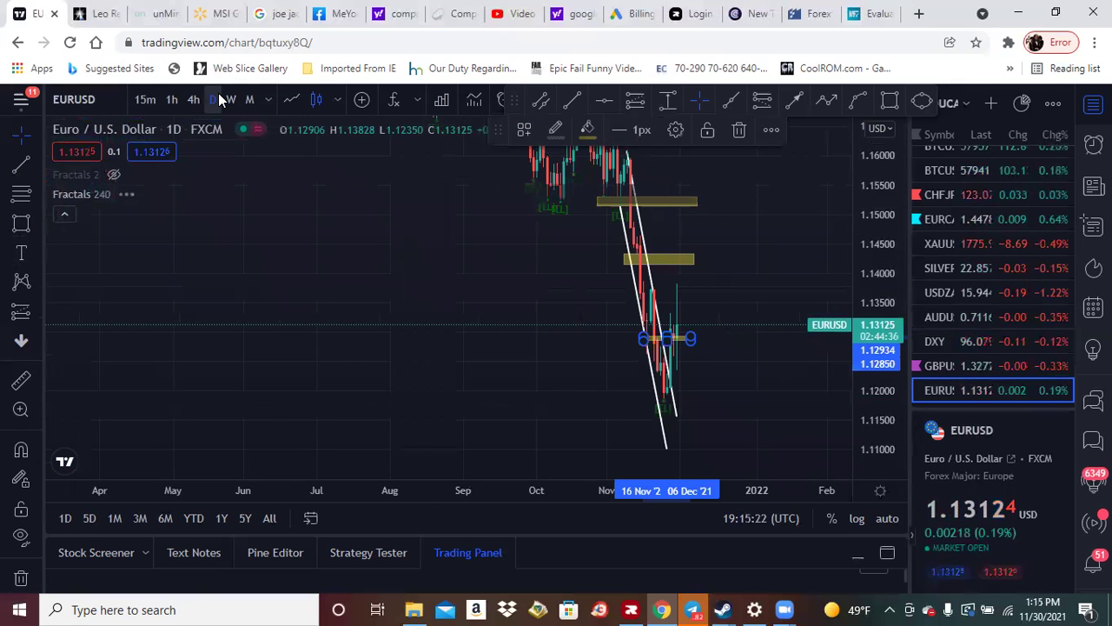
pyautogui.moveTo(897, 339); pyautogui.dragTo(897, 378)
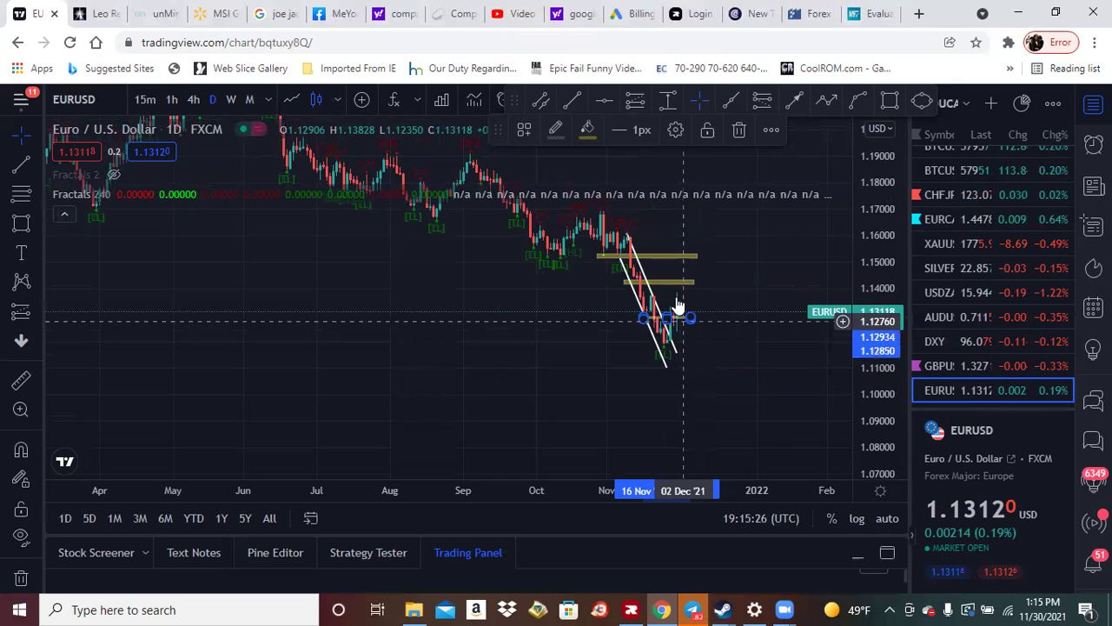
pyautogui.moveTo(409, 295); pyautogui.dragTo(466, 342)
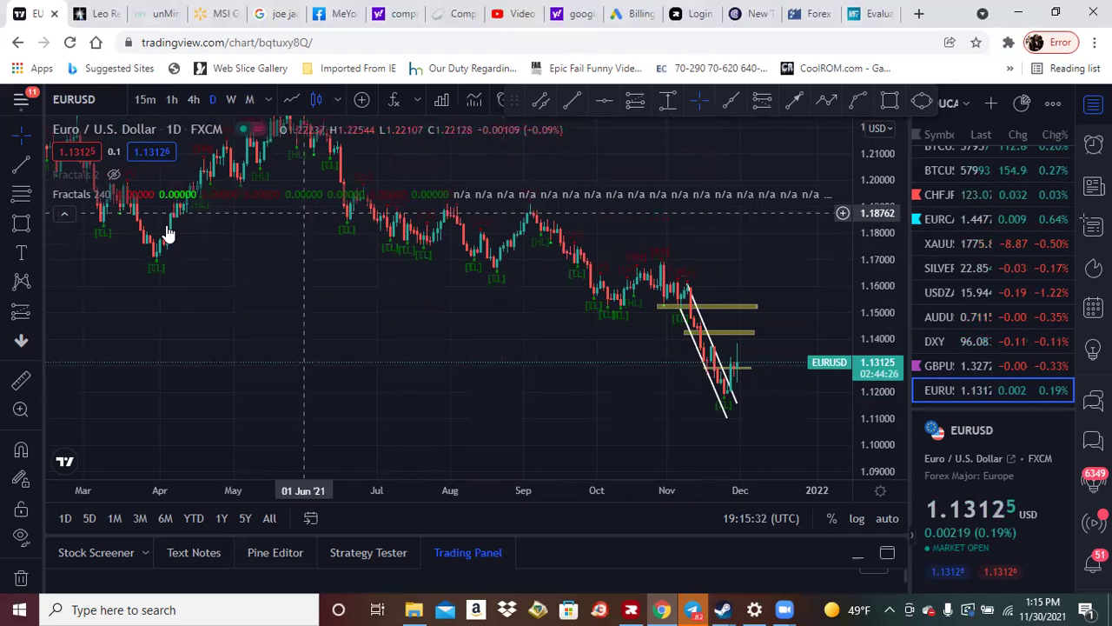
pyautogui.click(22, 223)
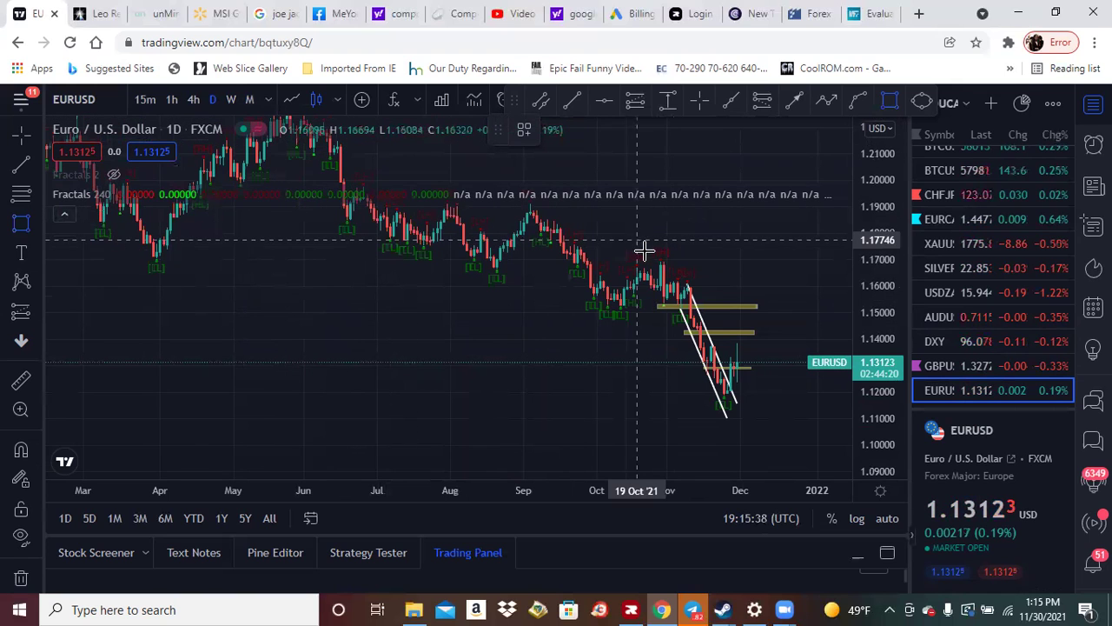
pyautogui.moveTo(606, 272); pyautogui.dragTo(847, 265)
pyautogui.click(843, 265)
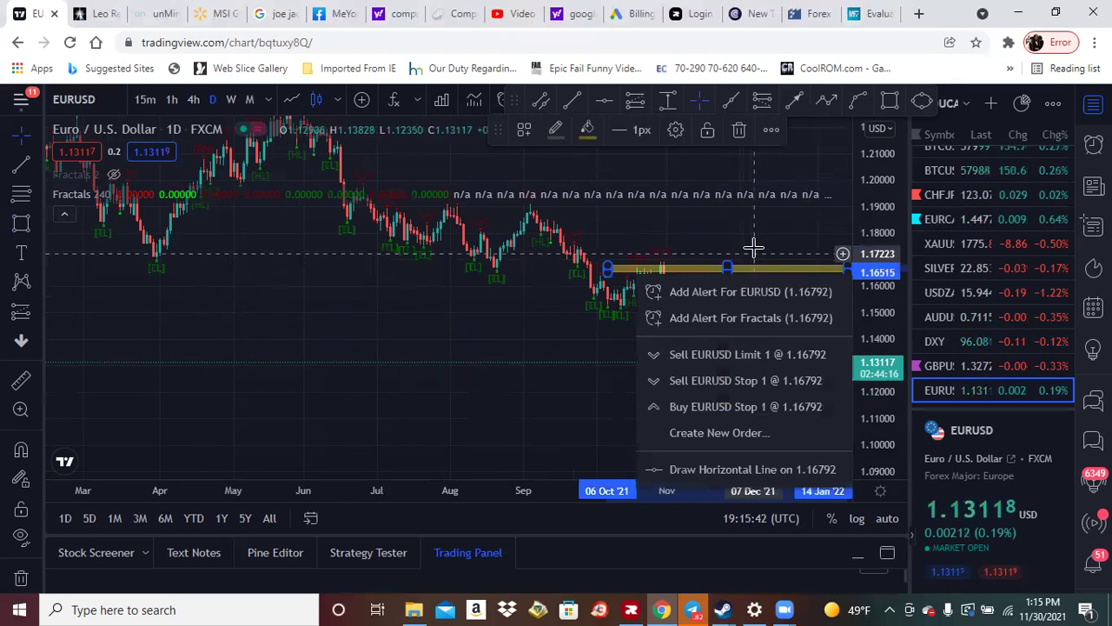
pyautogui.click(268, 320)
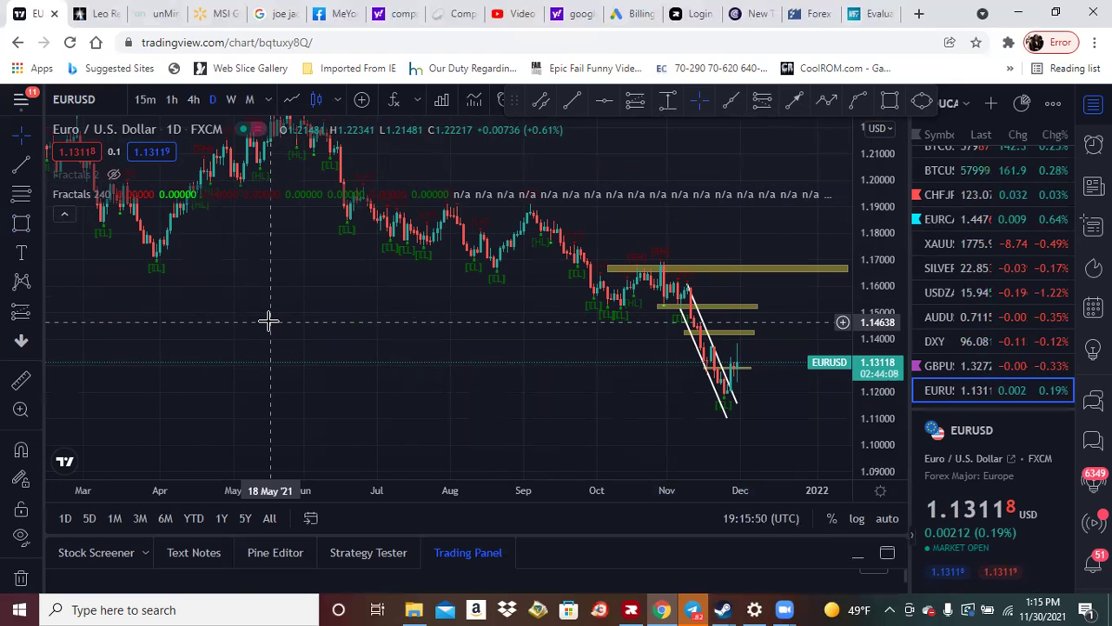
# - Open the XAUUSD chart from the watchlist on the 1-hour timeframe and enlarge its price range around the existing zones
pyautogui.click(969, 248)
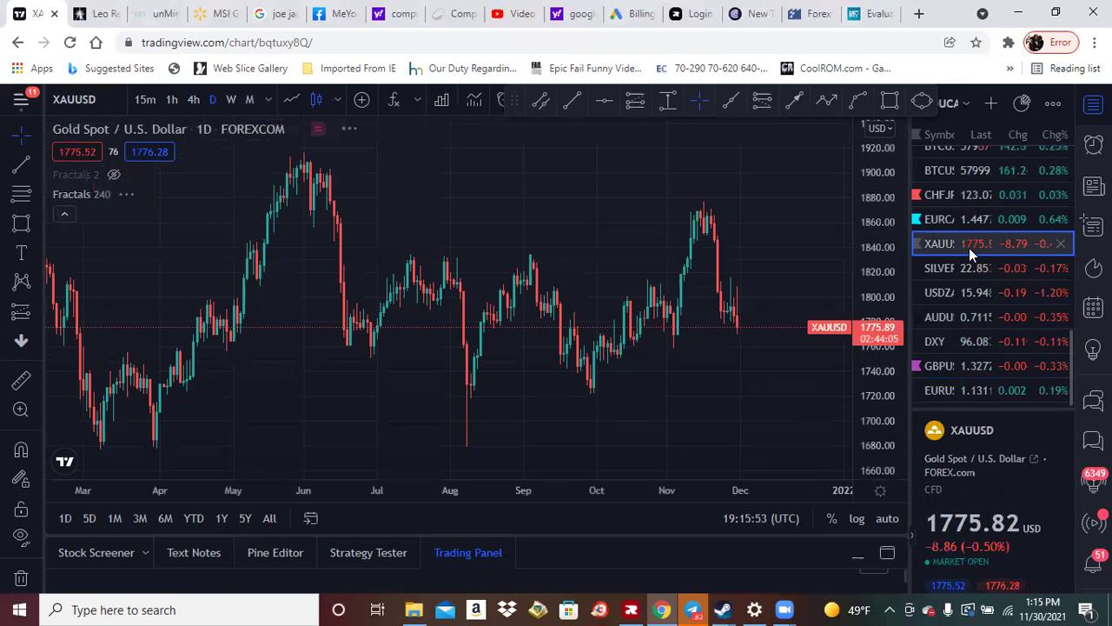
pyautogui.click(200, 102)
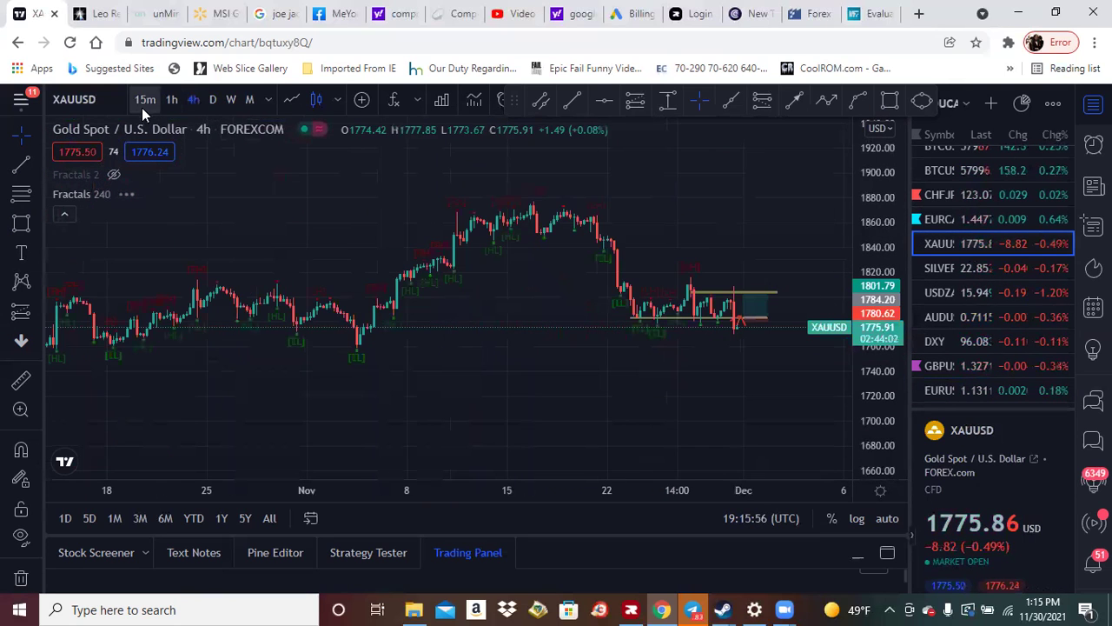
pyautogui.click(169, 101)
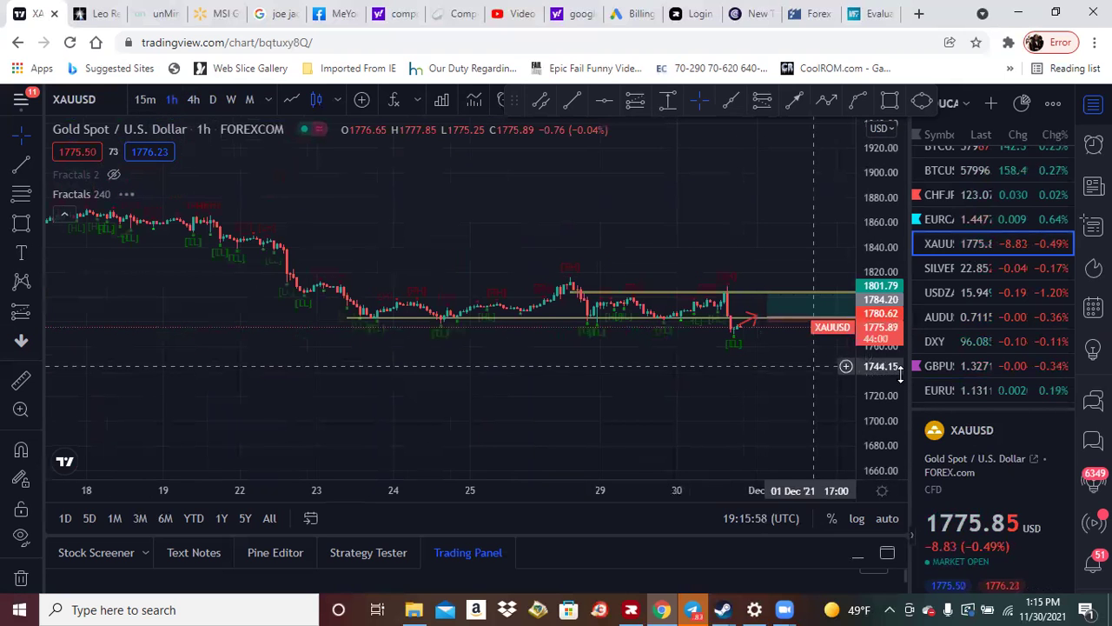
pyautogui.moveTo(900, 372); pyautogui.dragTo(863, 388)
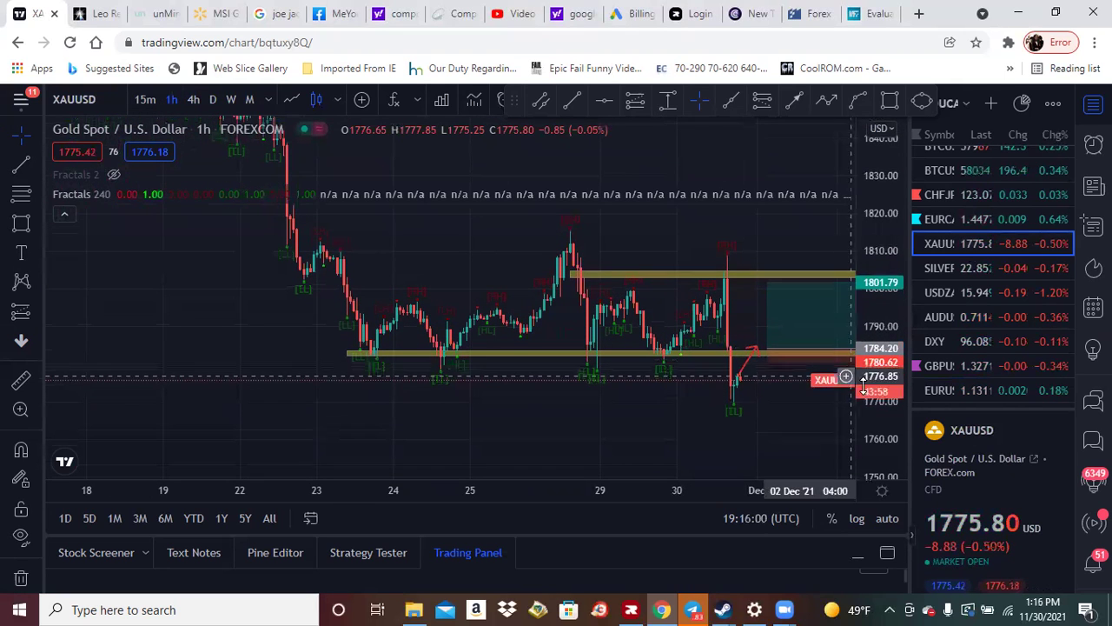
pyautogui.doubleClick(866, 321)
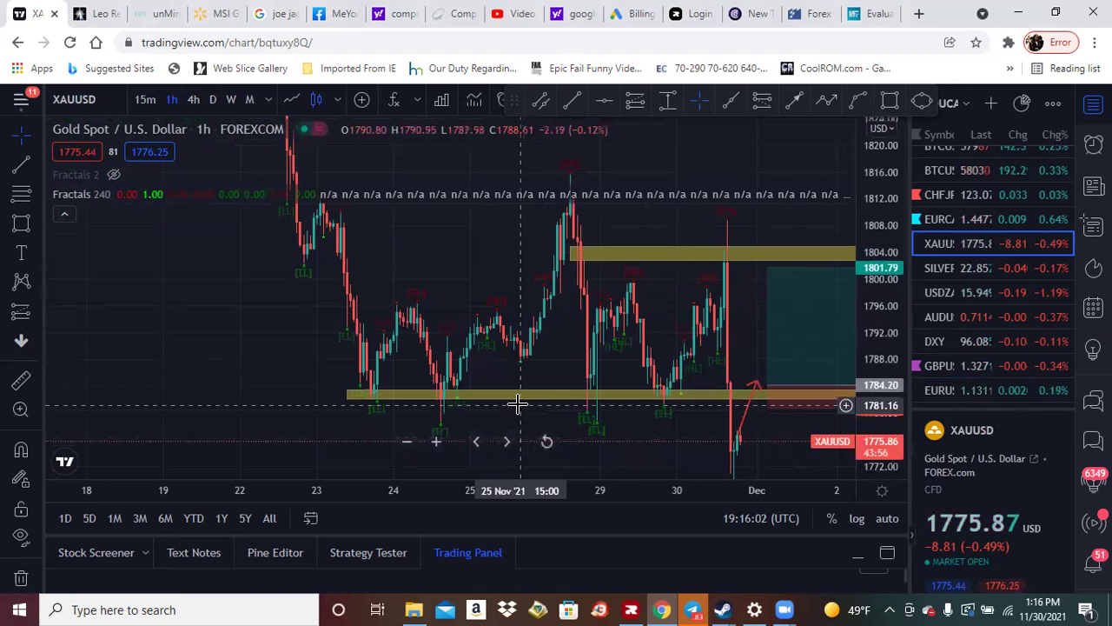
# - Move the red XAUUSD arrow's tip onto the lower yellow zone, at about 1782.14 on 30 November 2021 22:00
pyautogui.moveTo(517, 404); pyautogui.dragTo(435, 318)
pyautogui.moveTo(706, 312); pyautogui.dragTo(698, 331)
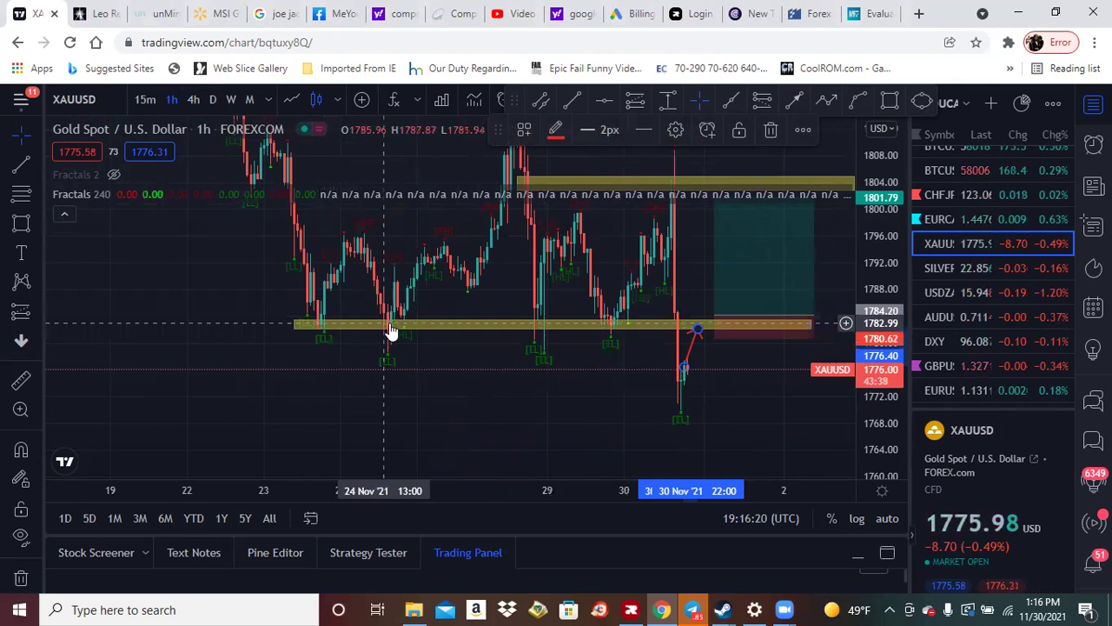
pyautogui.click(612, 336)
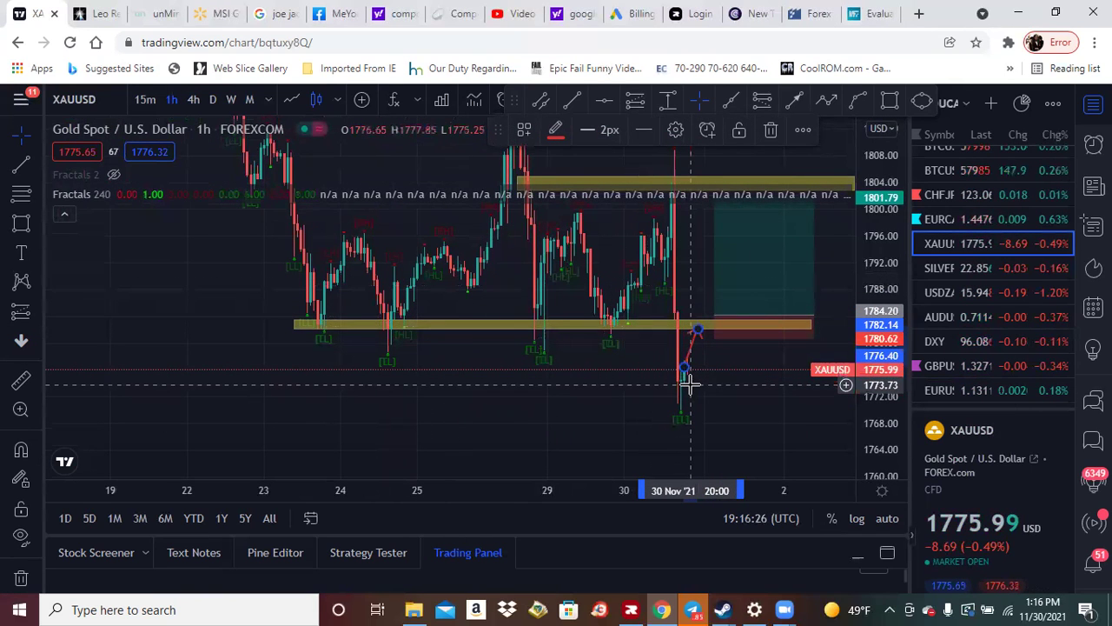
pyautogui.click(698, 330)
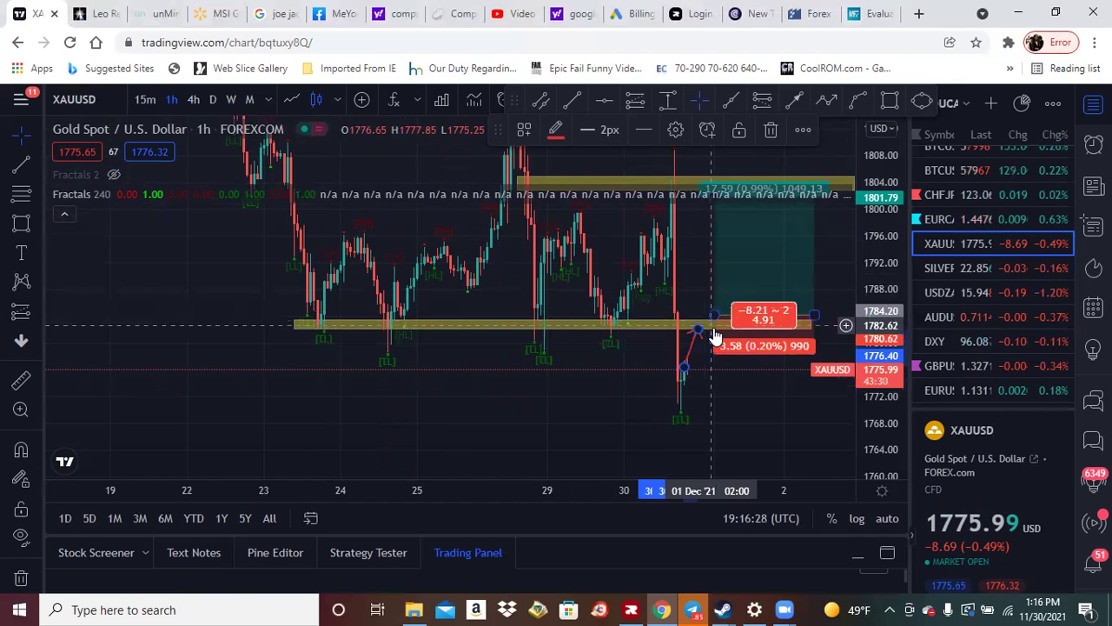